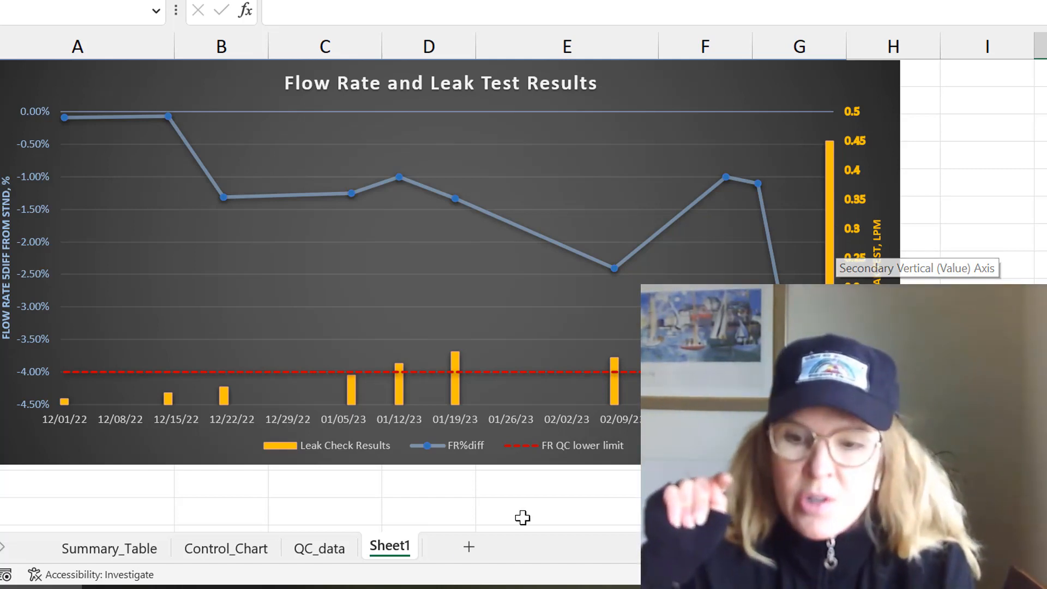
# - Show the QC_data worksheet of the workbook
pyautogui.click(318, 547)
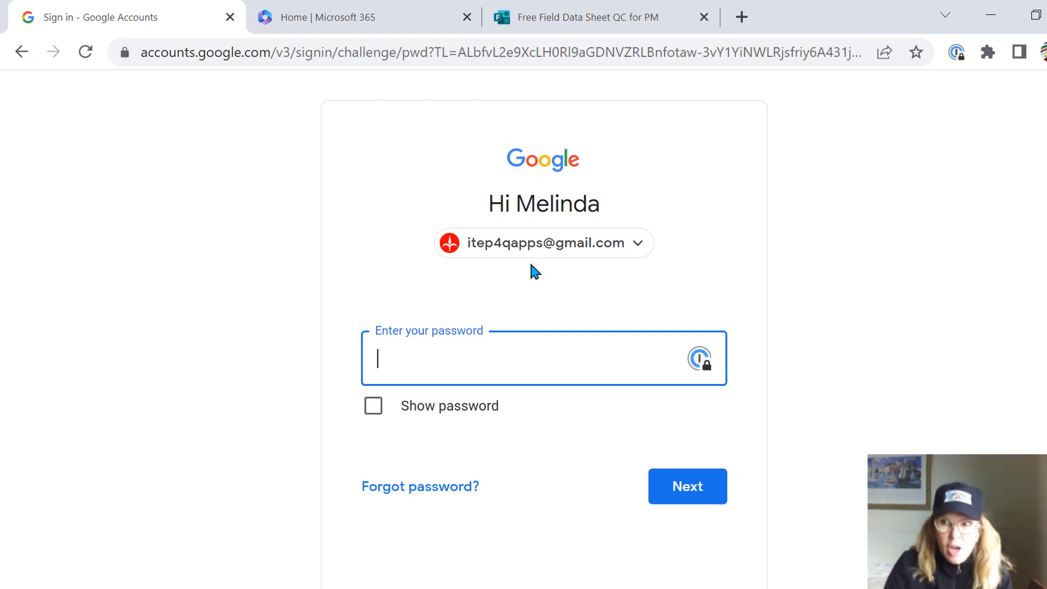
# - Search the web for "free outlook email" in a new browser tab and open Microsoft's Outlook site from the results
pyautogui.click(748, 18)
pyautogui.write('free')
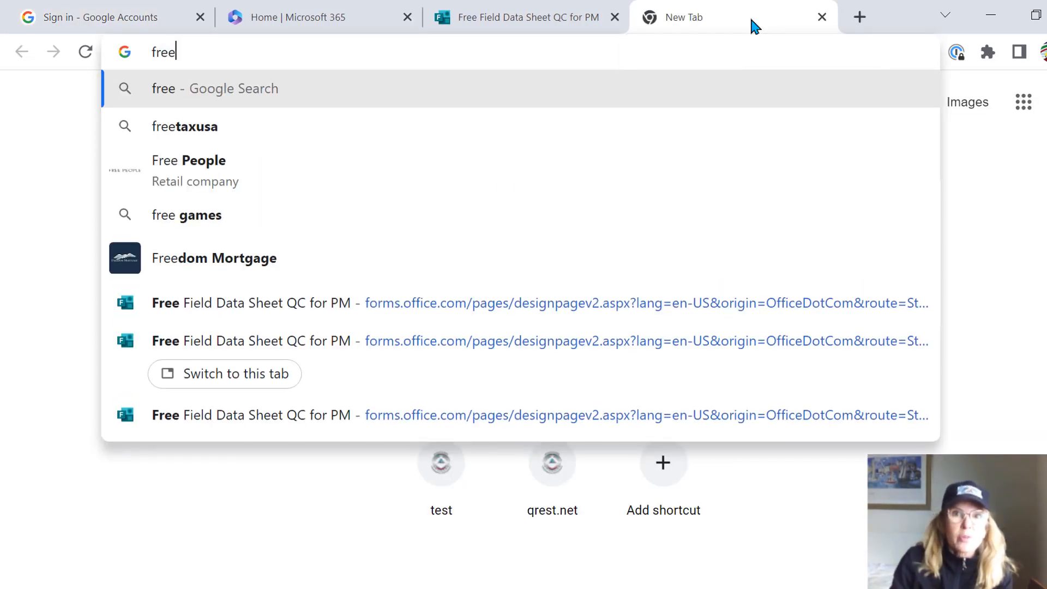
pyautogui.write(' outlook')
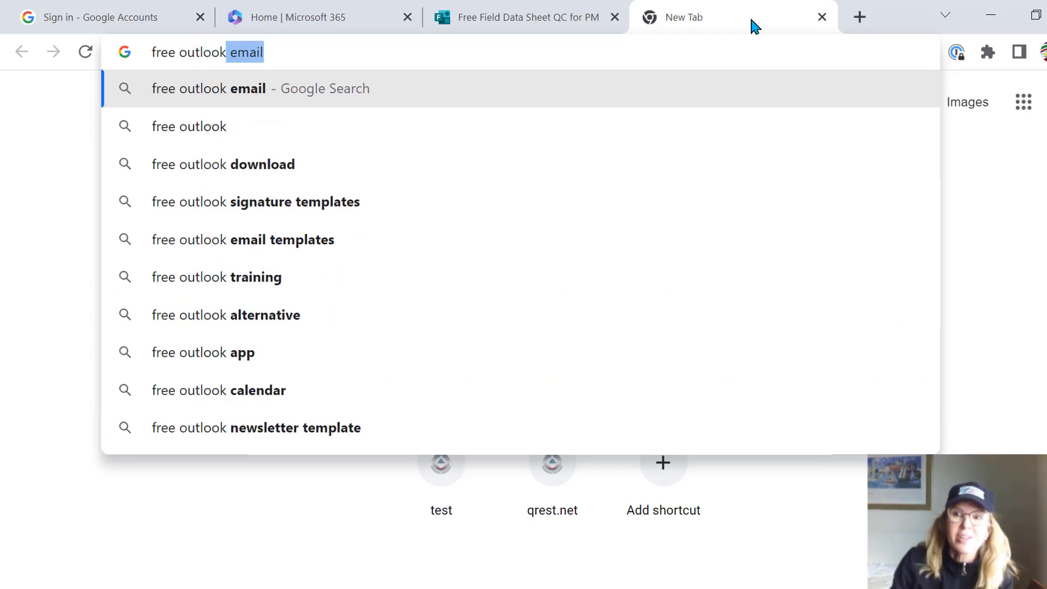
pyautogui.press('Return')
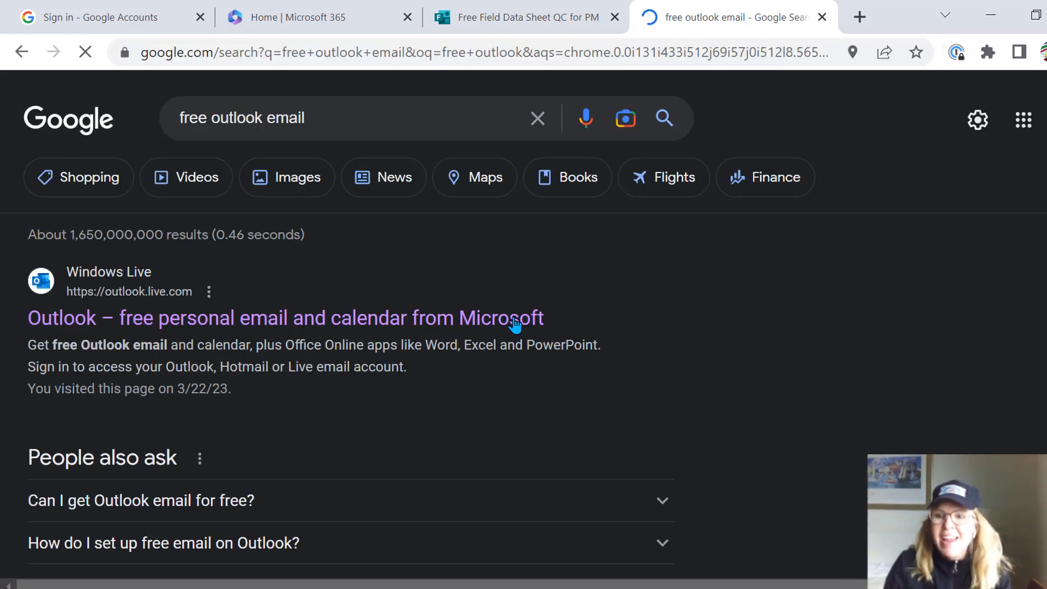
pyautogui.click(511, 322)
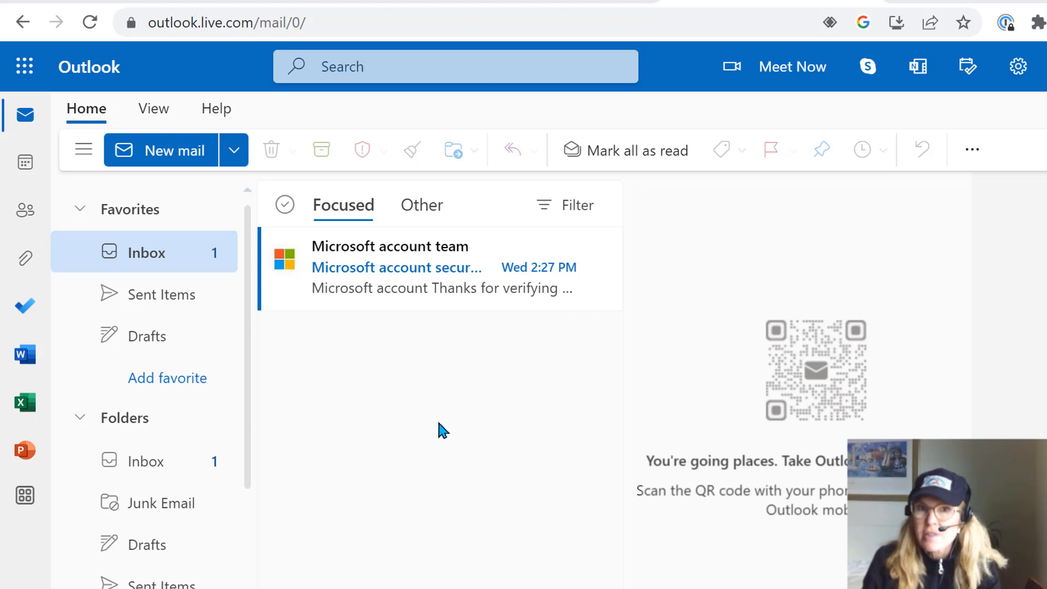
# - Switch from Outlook to Microsoft Forms through the full list of apps and create a new blank form
pyautogui.click(23, 69)
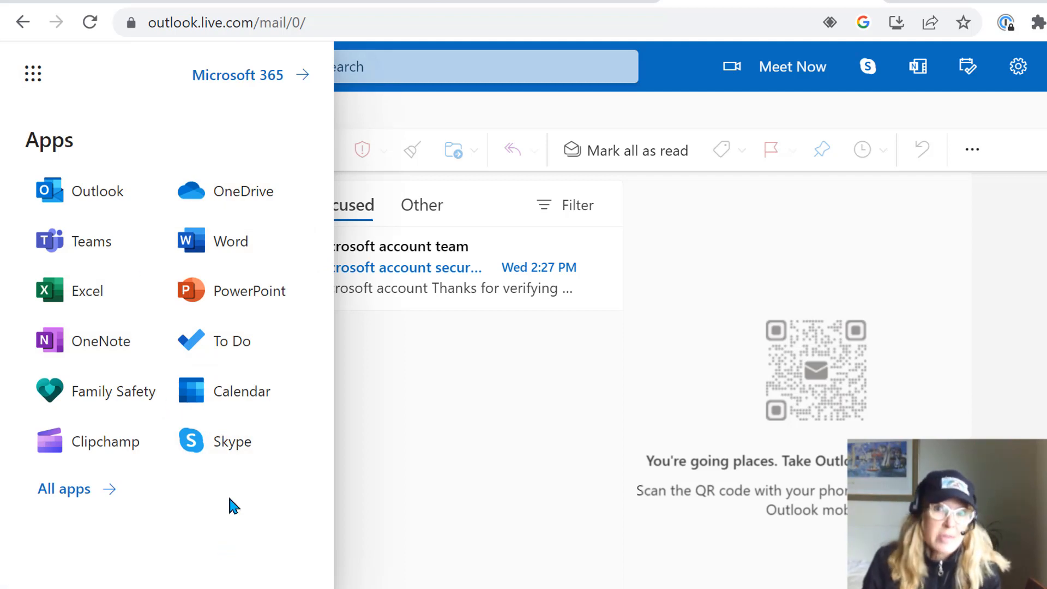
pyautogui.click(73, 491)
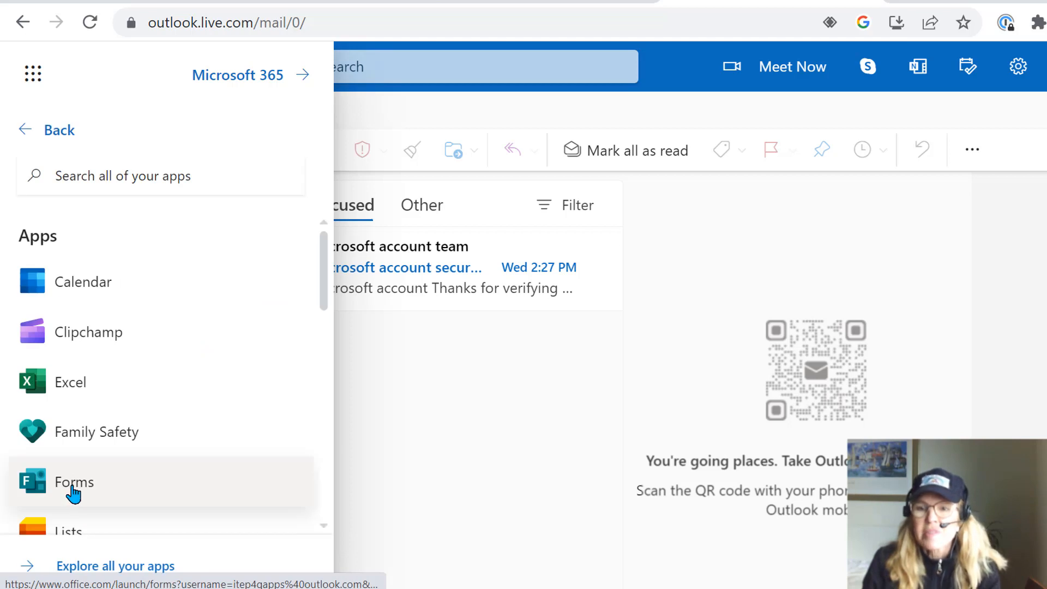
pyautogui.click(115, 475)
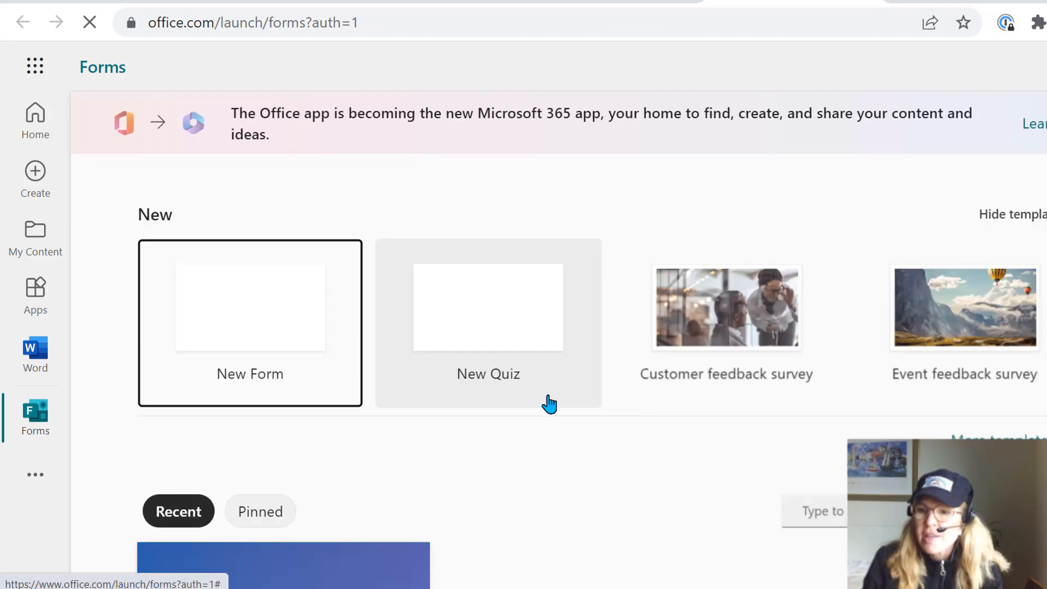
pyautogui.scroll(-5, 548, 404)
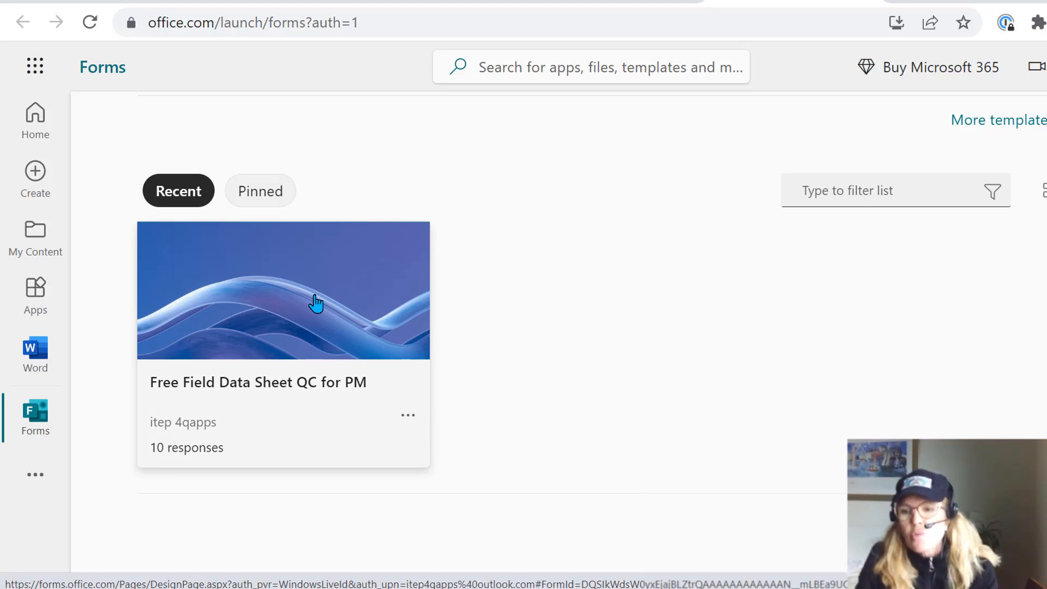
pyautogui.scroll(4, 687, 387)
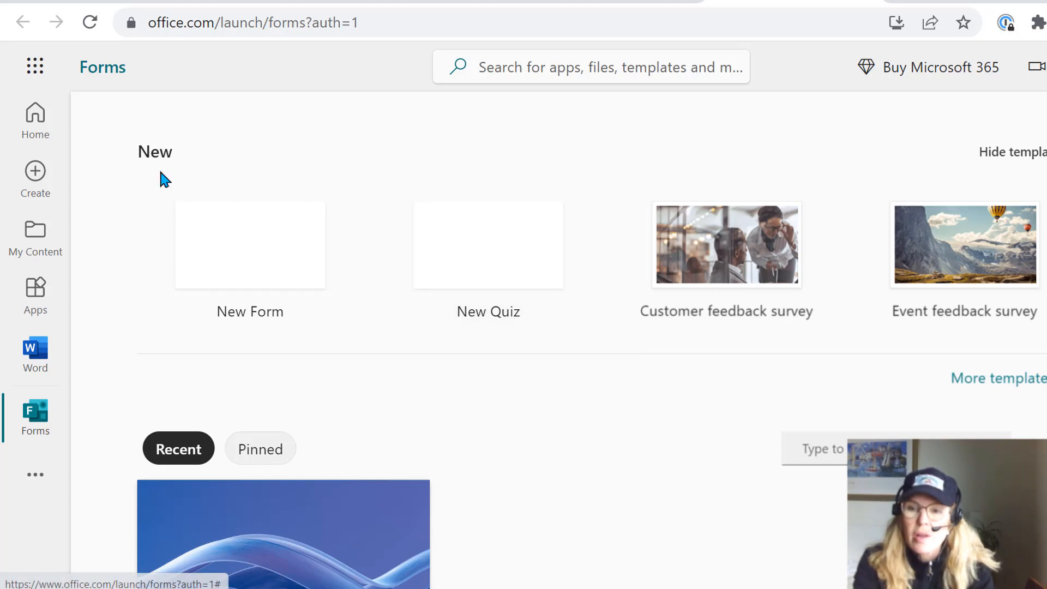
pyautogui.click(224, 232)
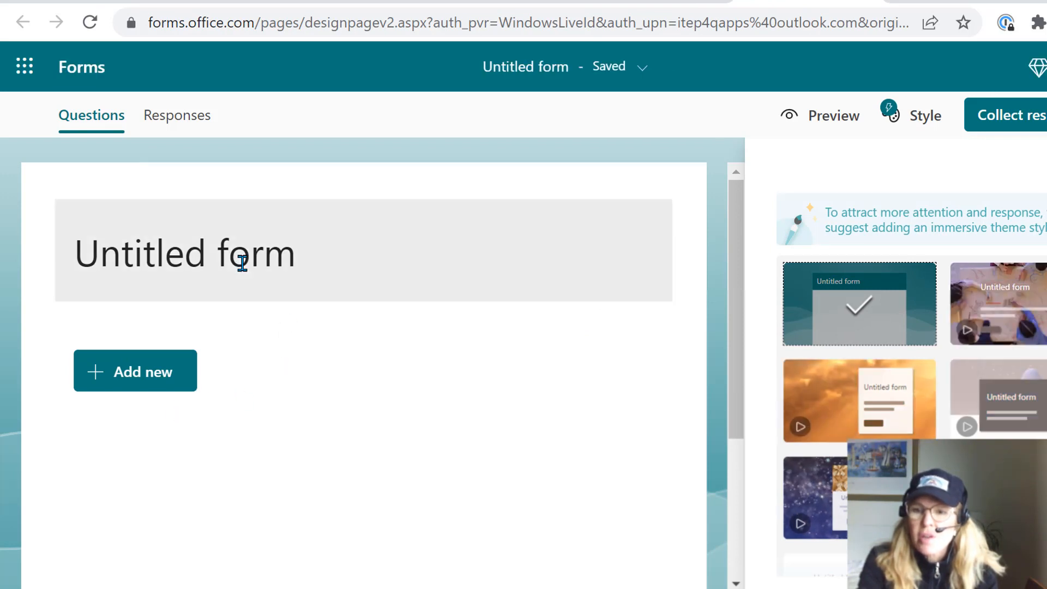
# - Title the form "demo" and give it the description "this is my flow rate sheet"
pyautogui.click(241, 259)
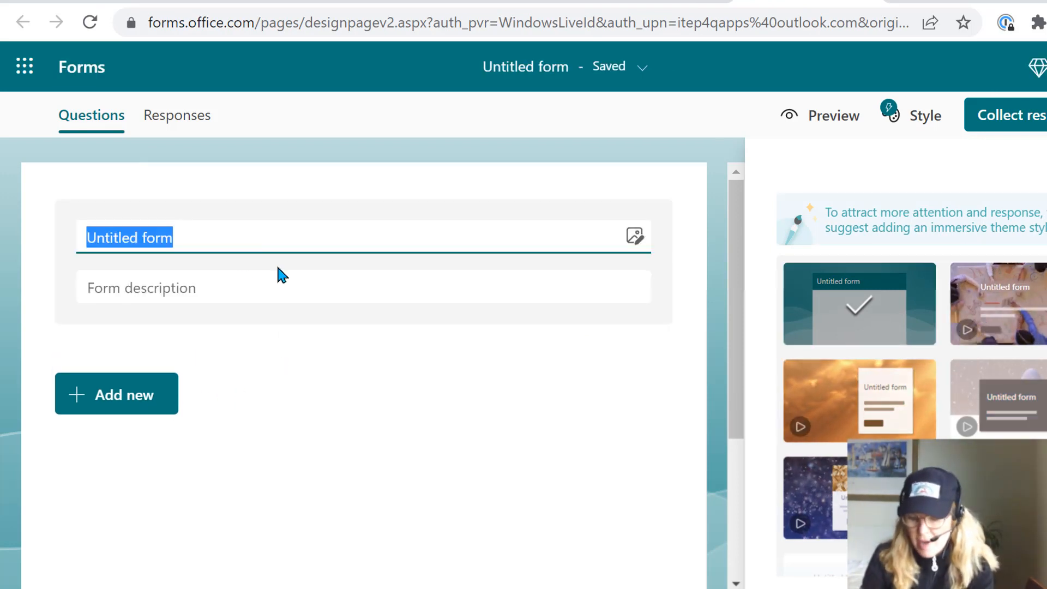
pyautogui.write('t')
pyautogui.press('BackSpace')
pyautogui.write('demo')
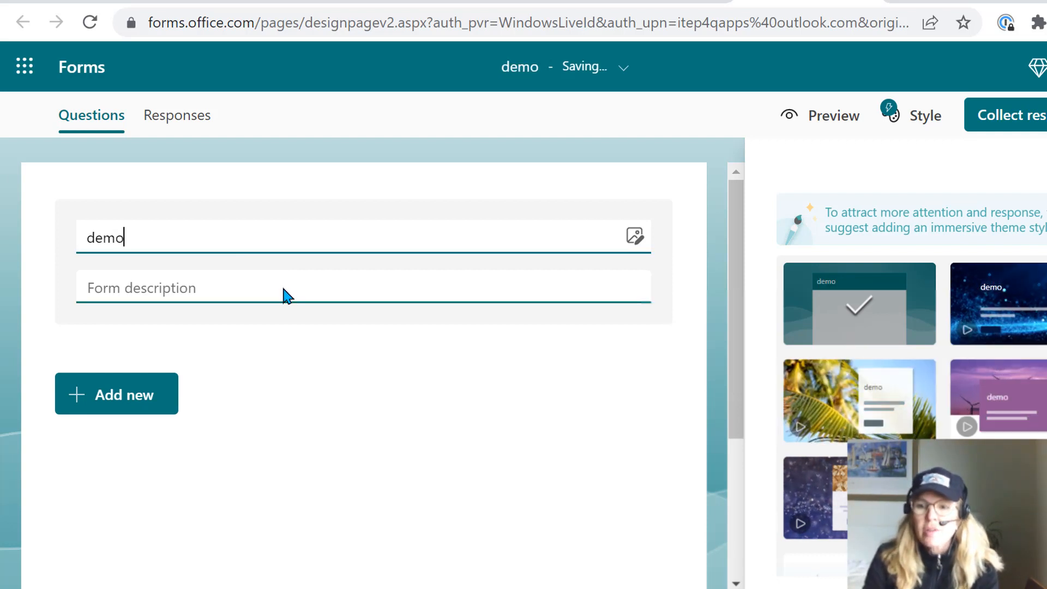
pyautogui.click(281, 285)
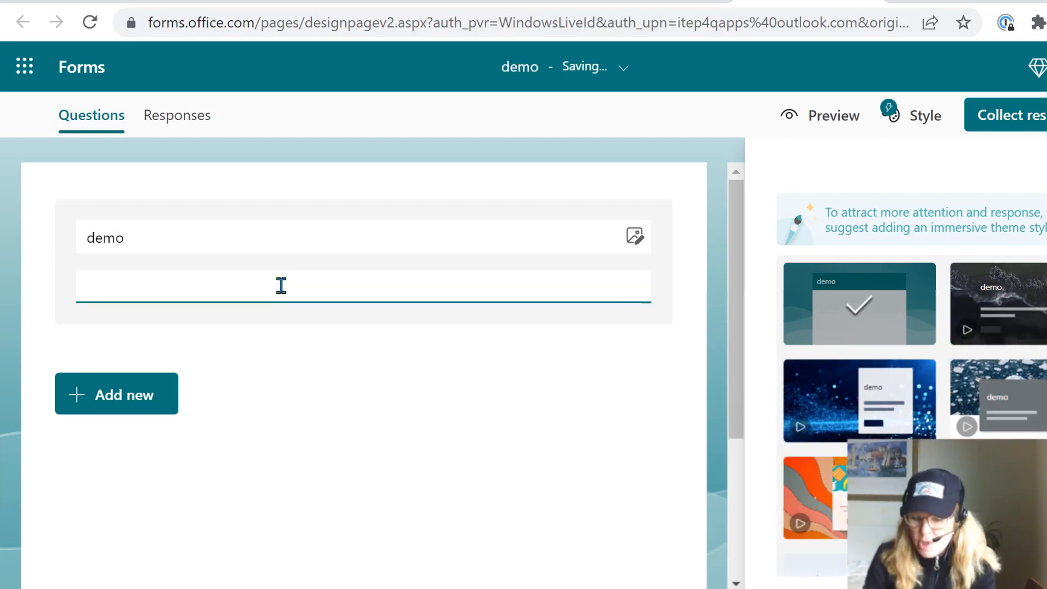
pyautogui.write('this is my flow rate')
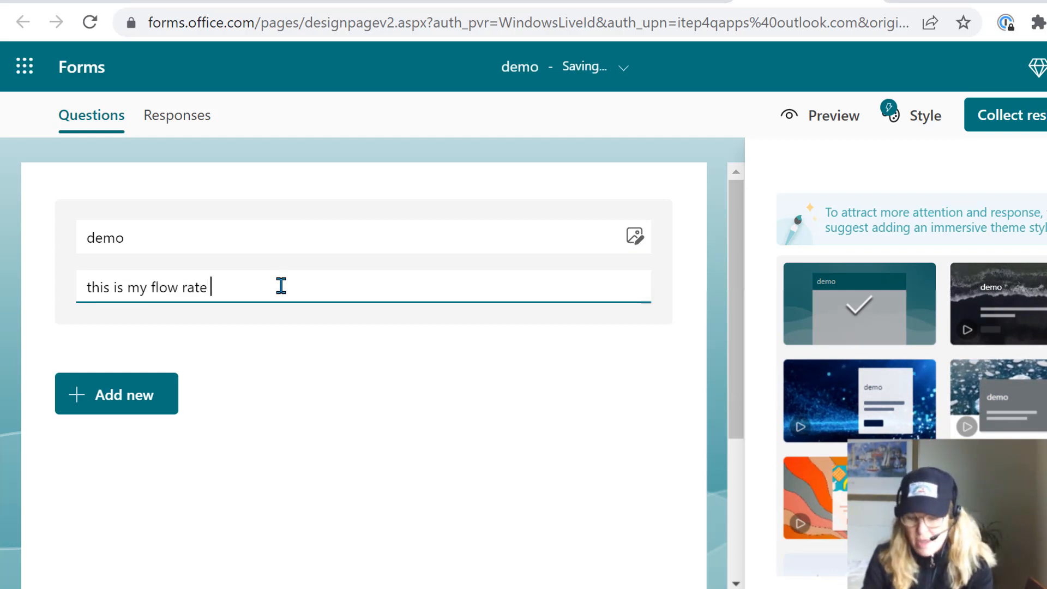
pyautogui.write(' sheet')
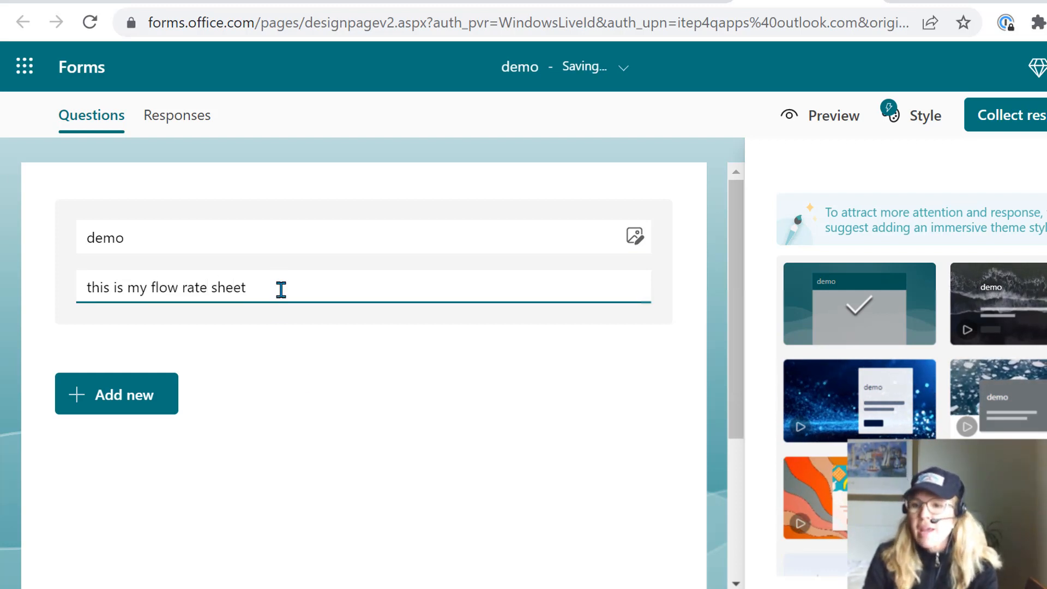
# - Add a text question "purpose of site visit" that takes a long answer and is required
pyautogui.click(159, 393)
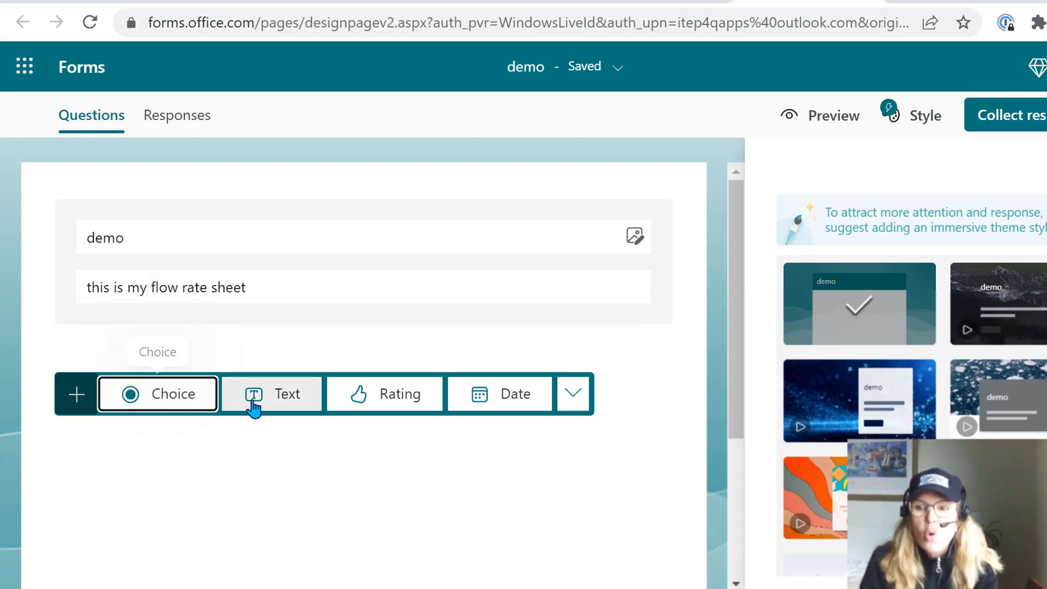
pyautogui.click(253, 400)
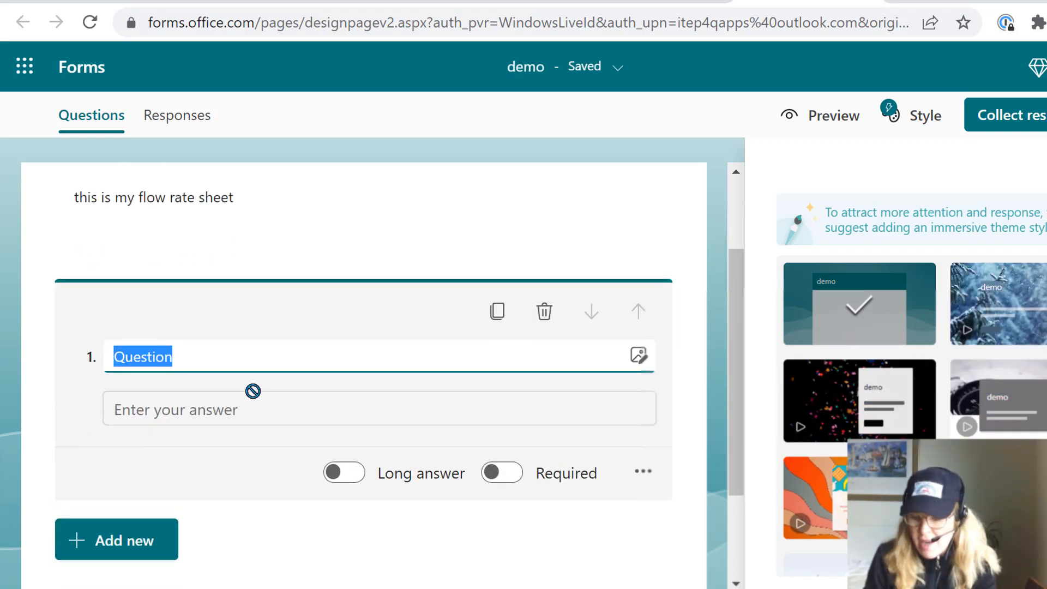
pyautogui.write('purpose o')
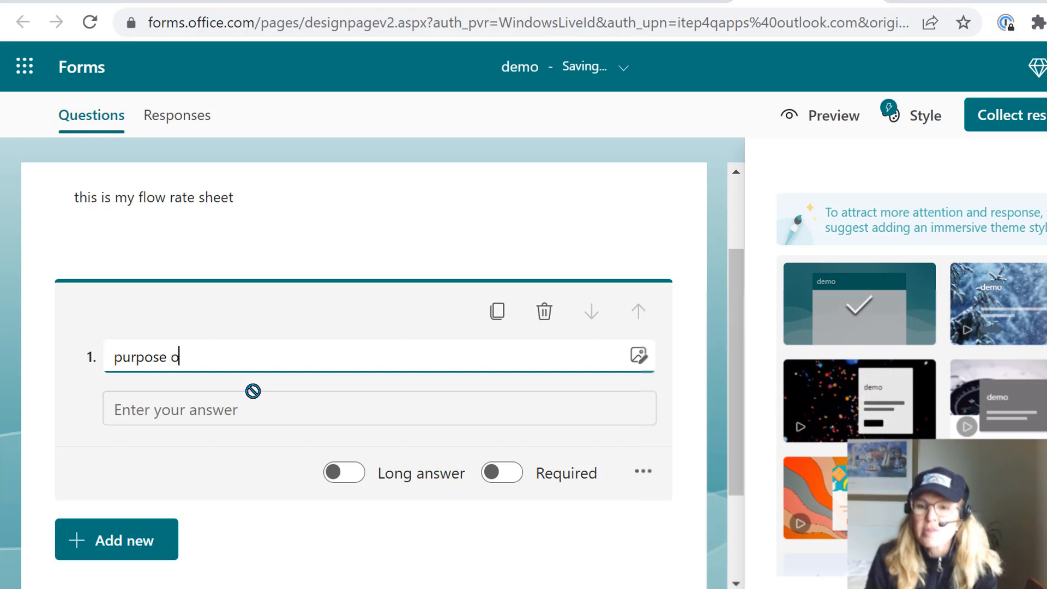
pyautogui.write('f site visit')
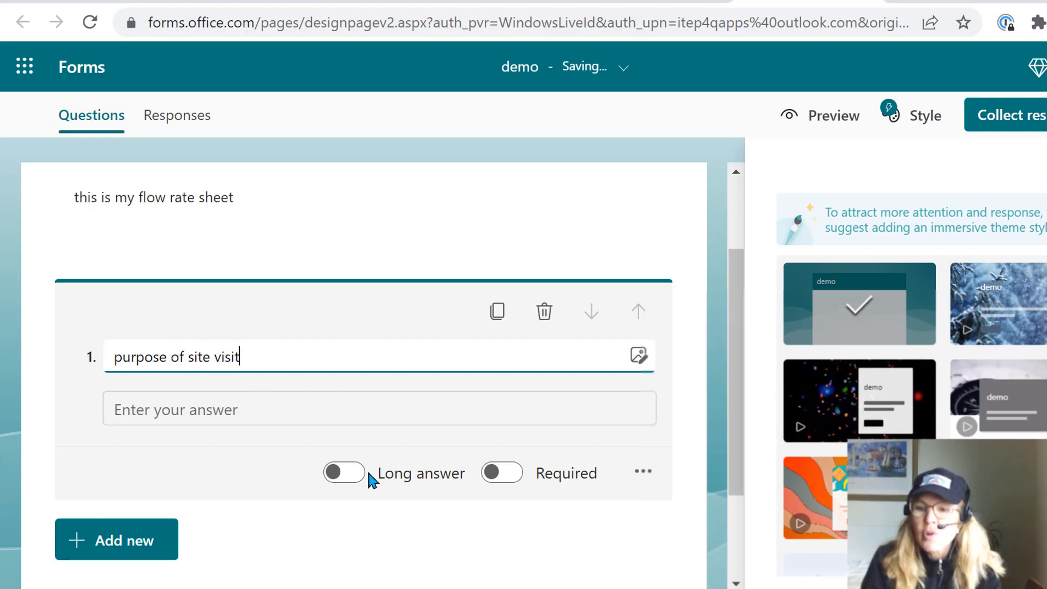
pyautogui.click(346, 473)
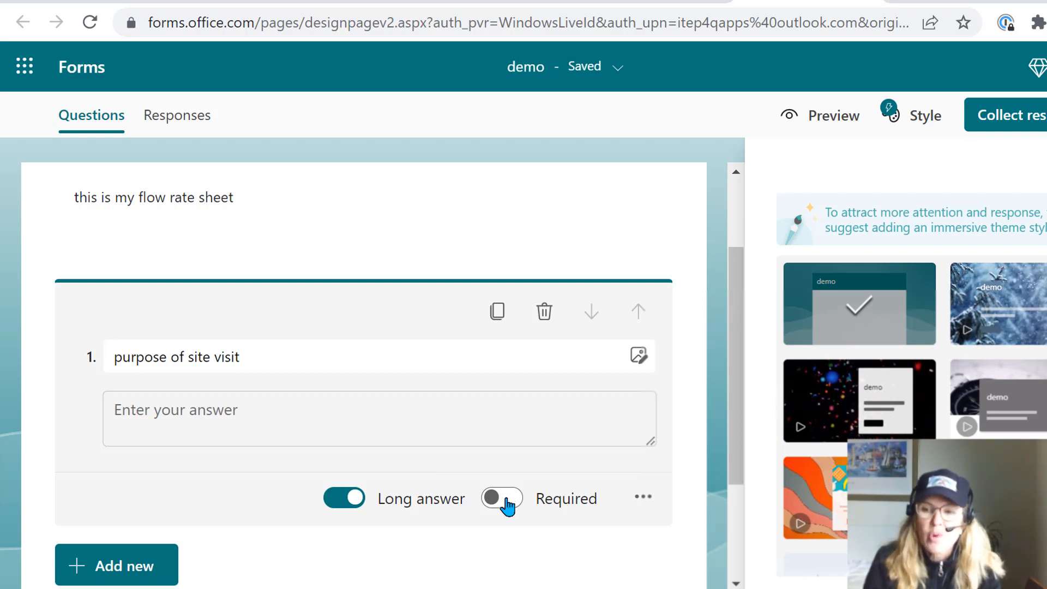
pyautogui.click(507, 506)
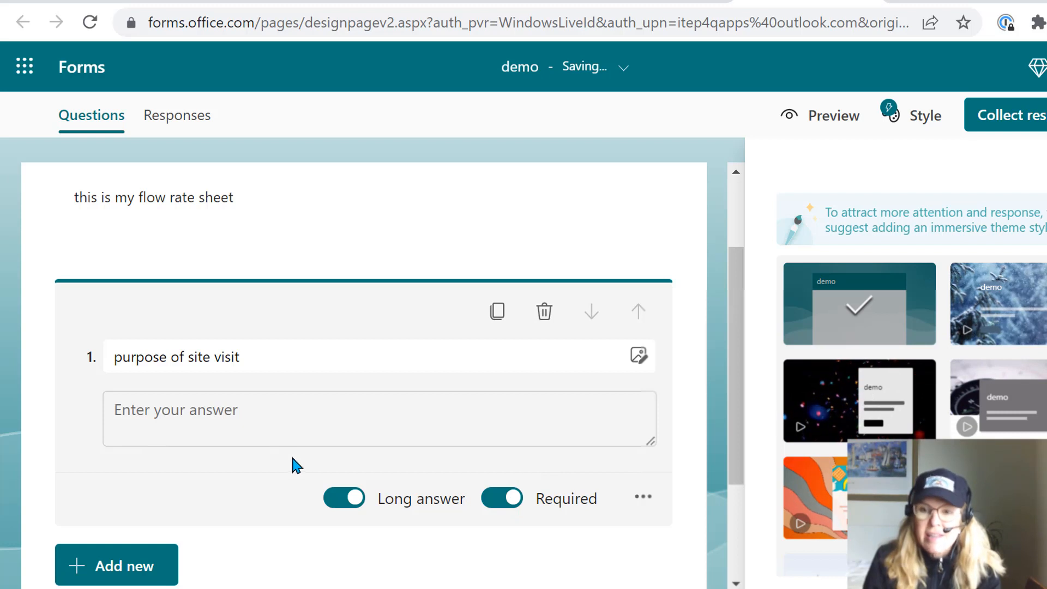
# - Add a choice question below the site visit question and fill its two options with people's first names
pyautogui.click(135, 570)
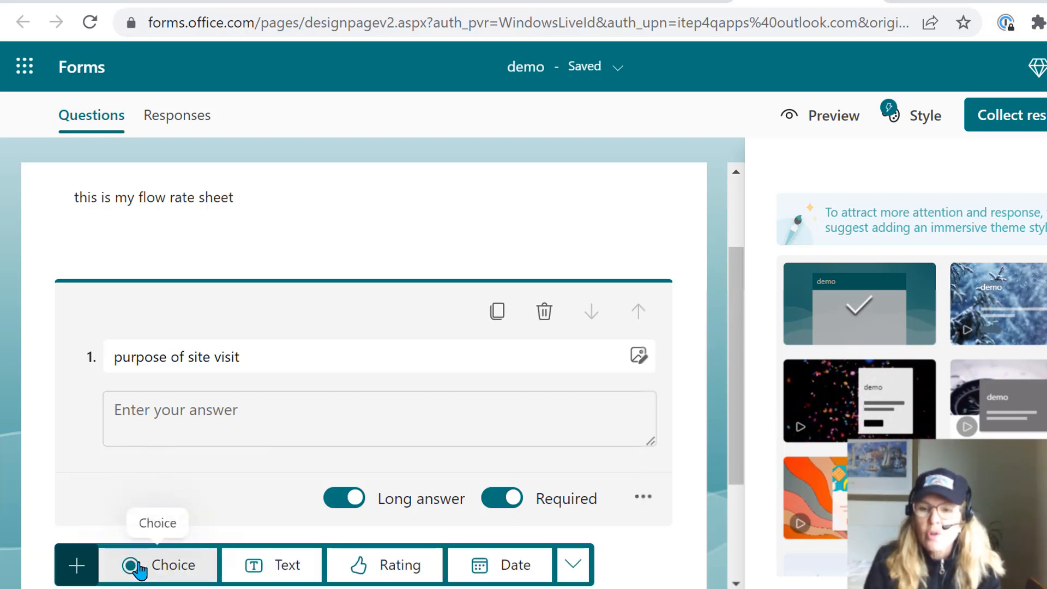
pyautogui.click(184, 561)
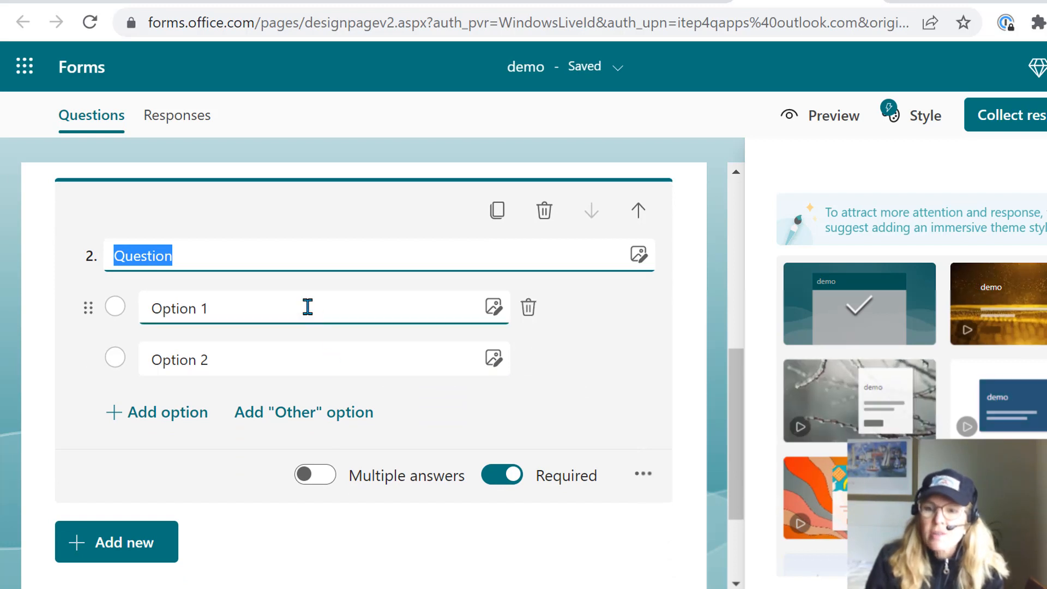
pyautogui.click(307, 307)
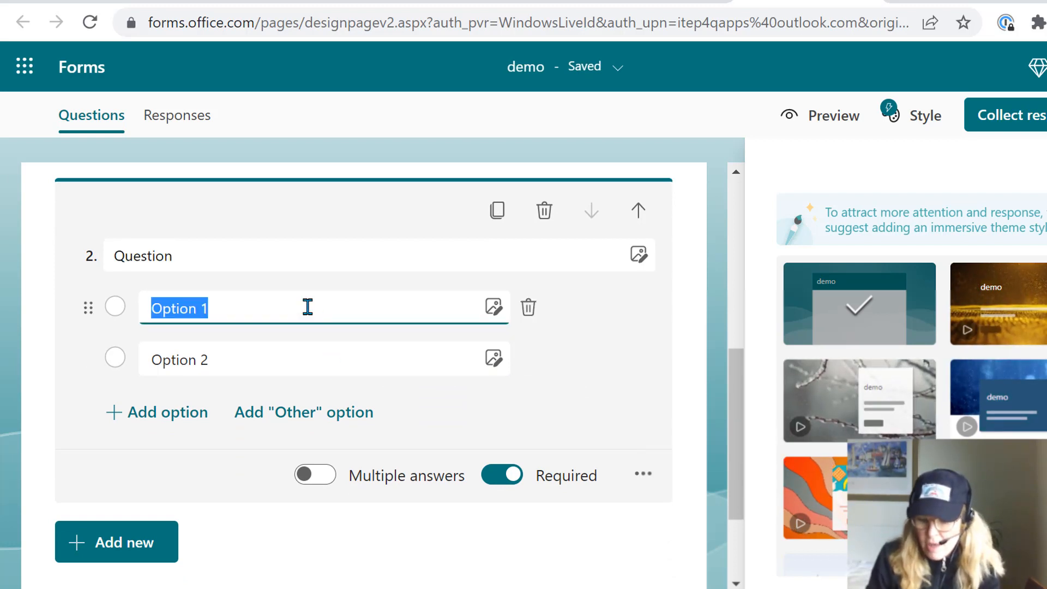
pyautogui.write('melinda')
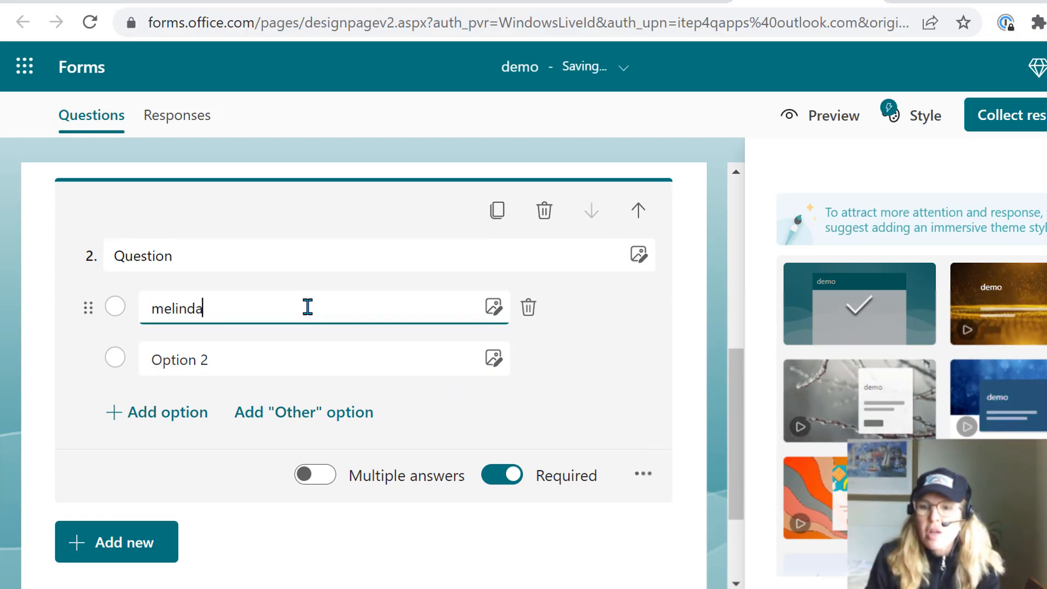
pyautogui.click(313, 348)
pyautogui.write('mike')
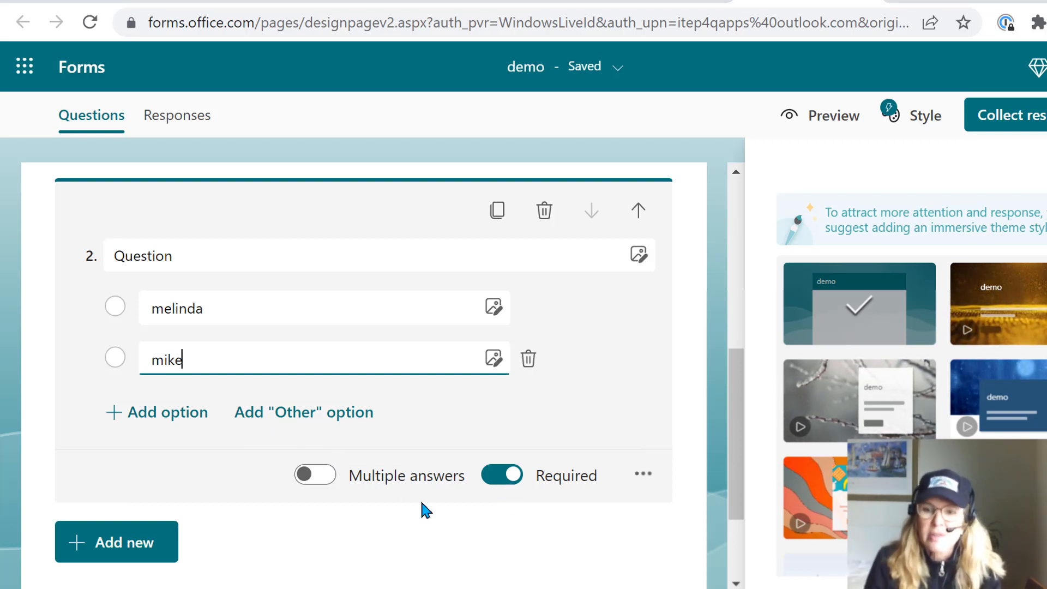
# - Add a third question of type text, worded "flow rate indicated on analyzer"
pyautogui.click(161, 541)
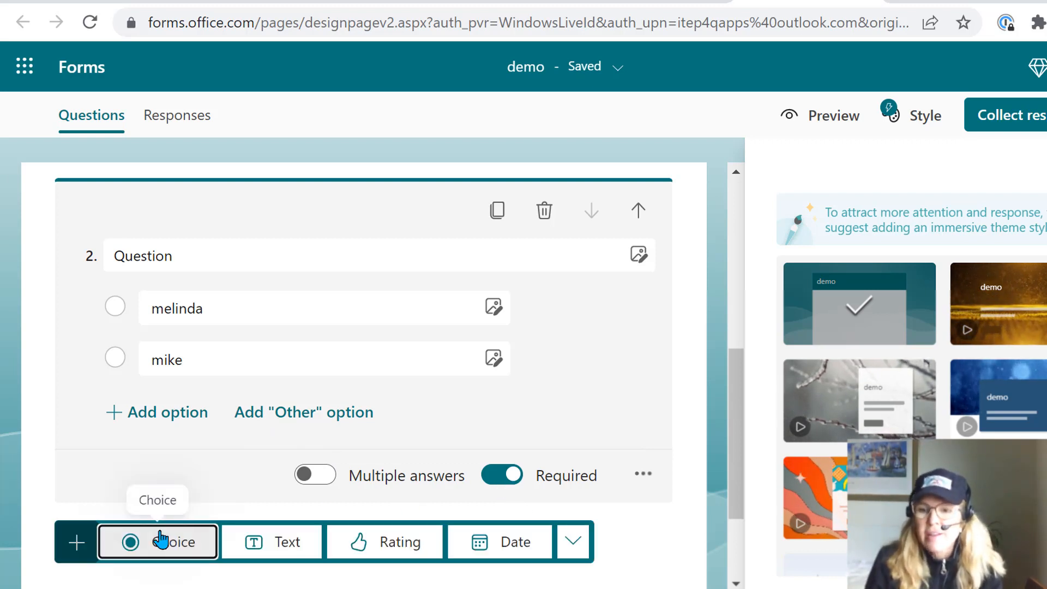
pyautogui.click(273, 543)
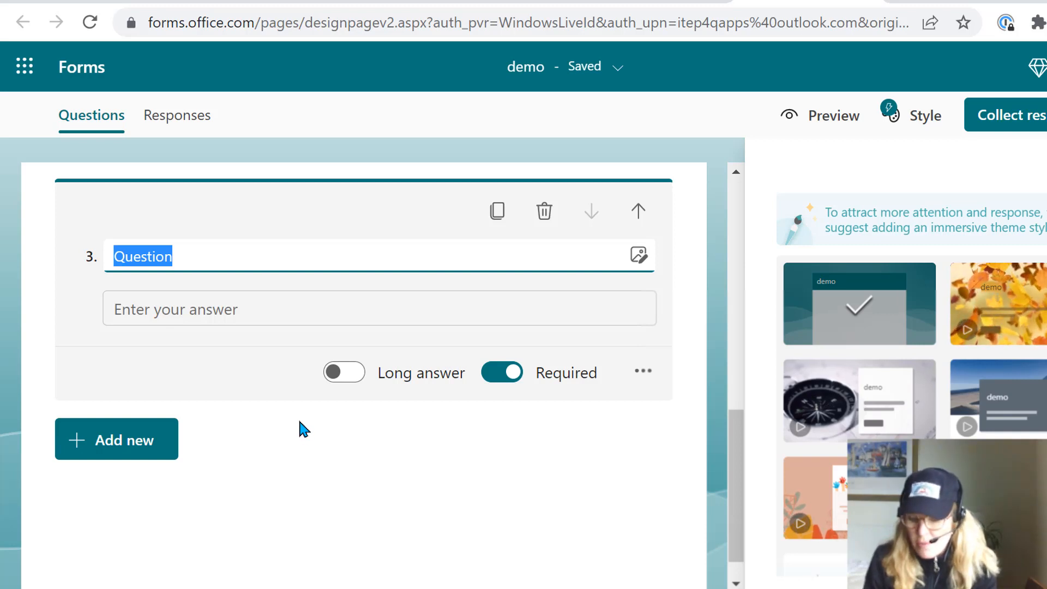
pyautogui.write('flow rate in')
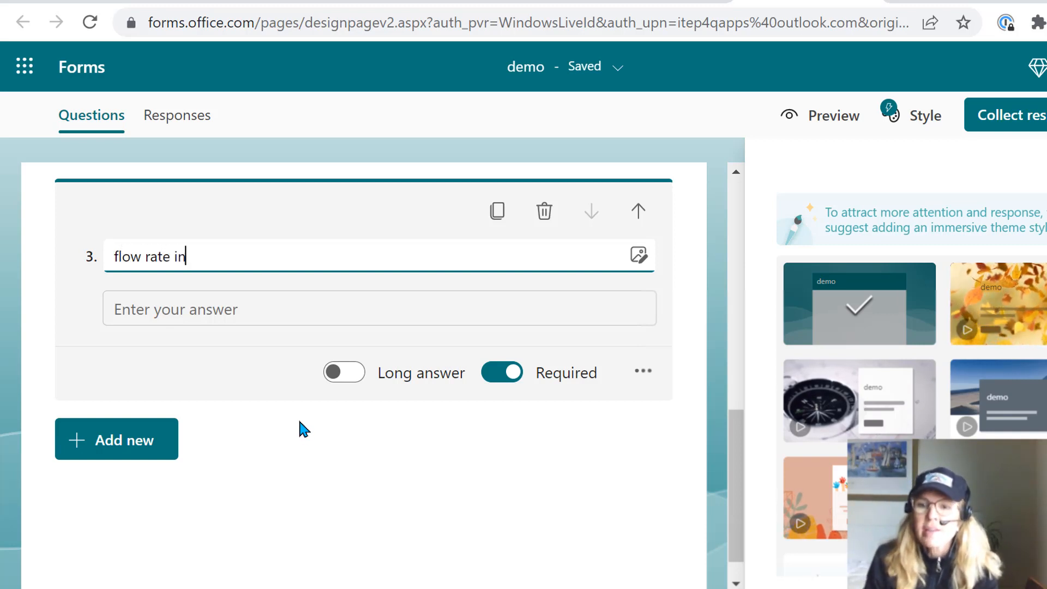
pyautogui.write('dicated on aan')
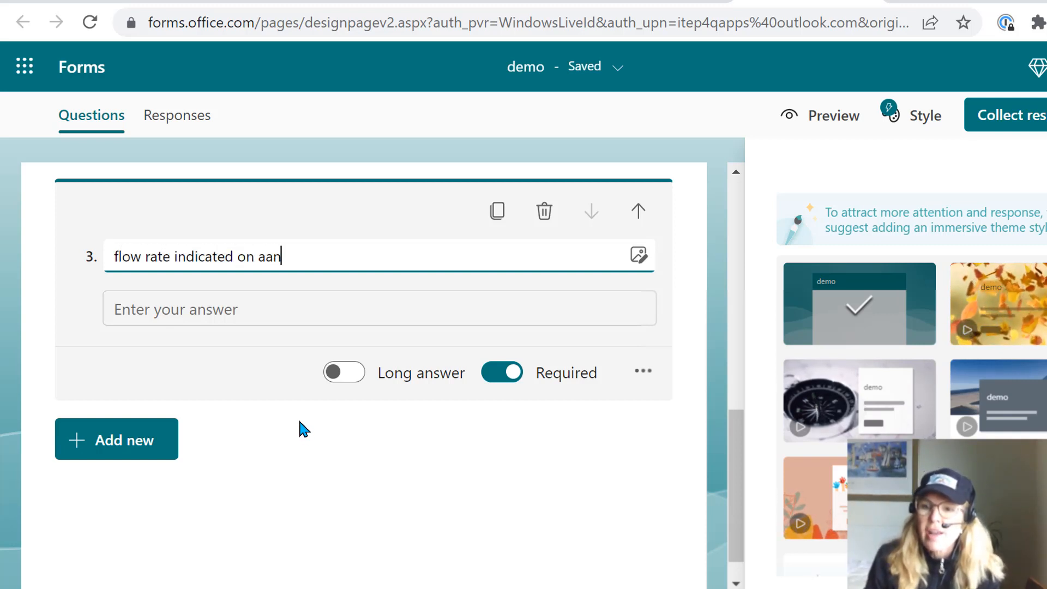
pyautogui.press('BackSpace')
pyautogui.press('BackSpace')
pyautogui.write('nalyzer')
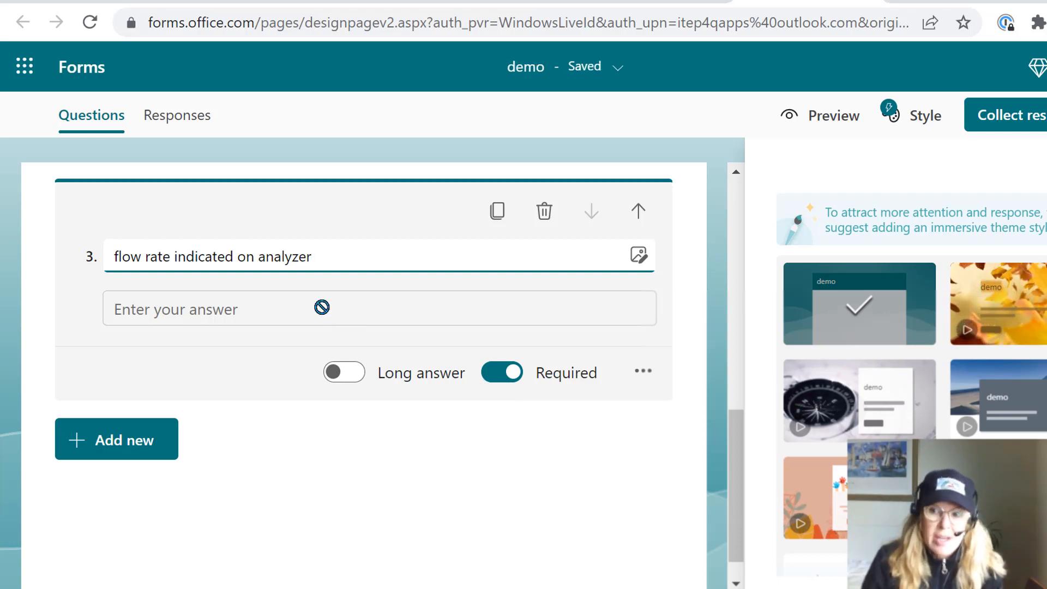
# - Restrict the answer of the "flow rate indicated on analyzer" question to Number and look through the other restriction types
pyautogui.click(647, 376)
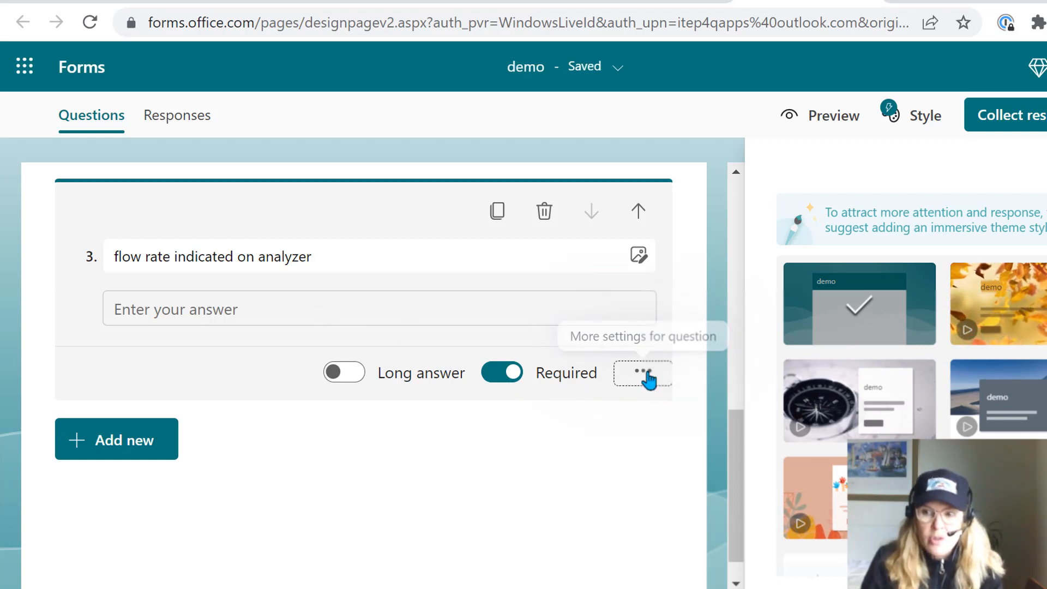
pyautogui.click(647, 376)
pyautogui.click(662, 455)
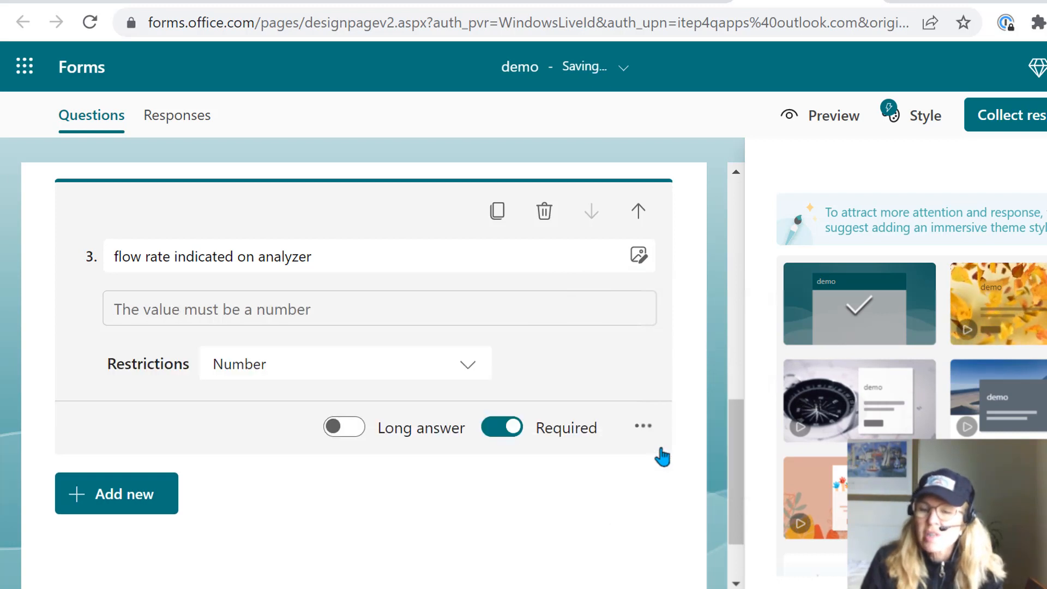
pyautogui.click(474, 368)
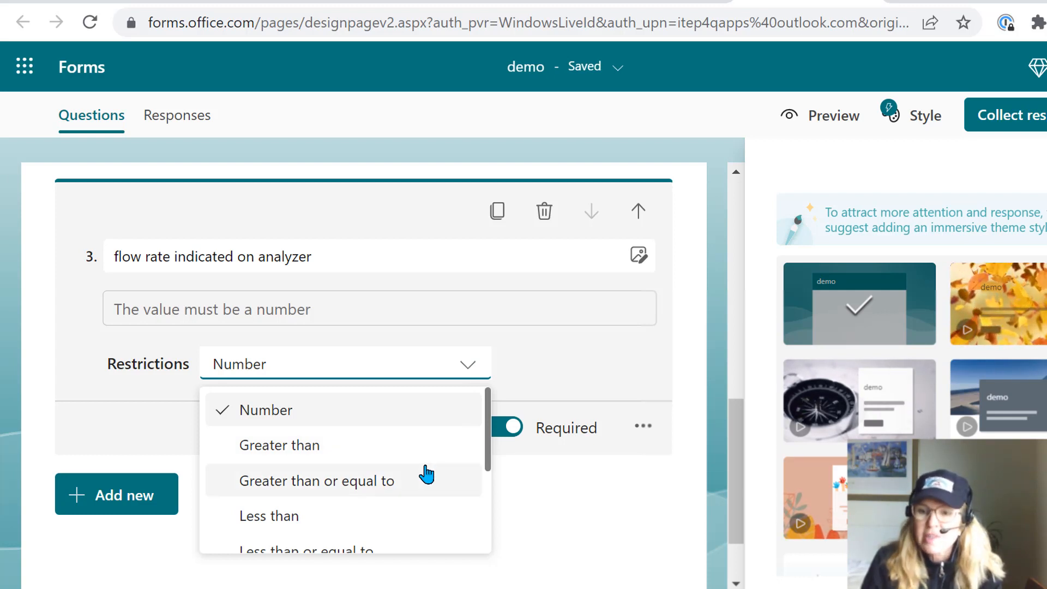
pyautogui.scroll(-3, 427, 475)
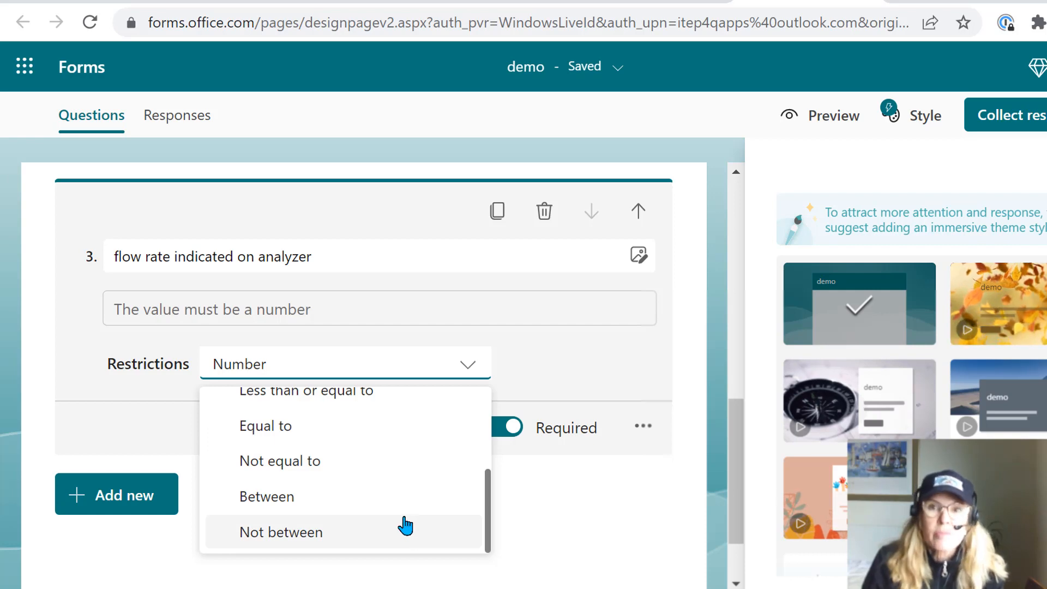
pyautogui.scroll(5, 444, 402)
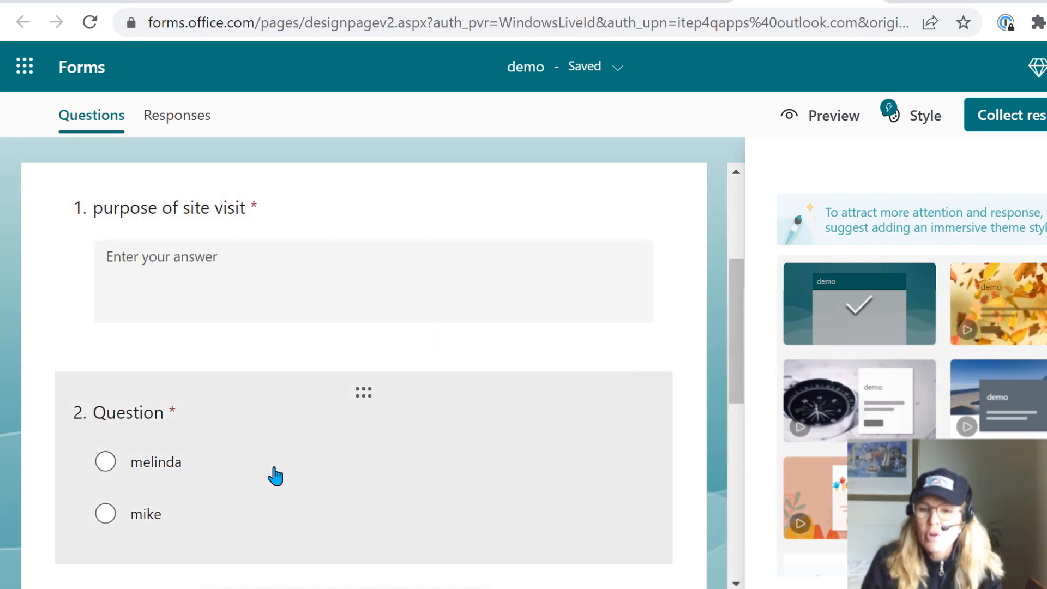
pyautogui.scroll(-5, 273, 475)
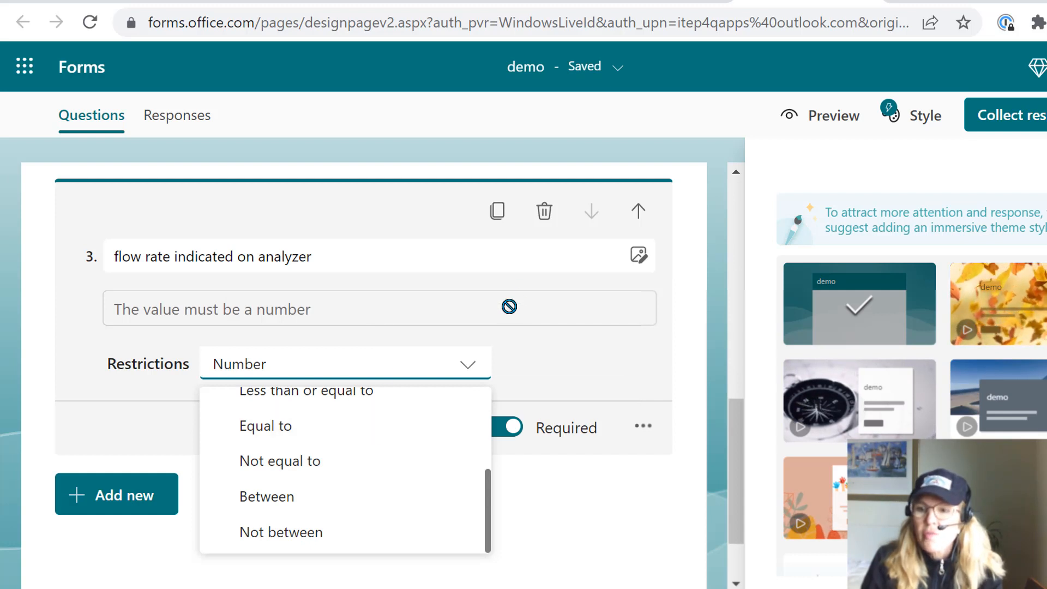
pyautogui.click(599, 369)
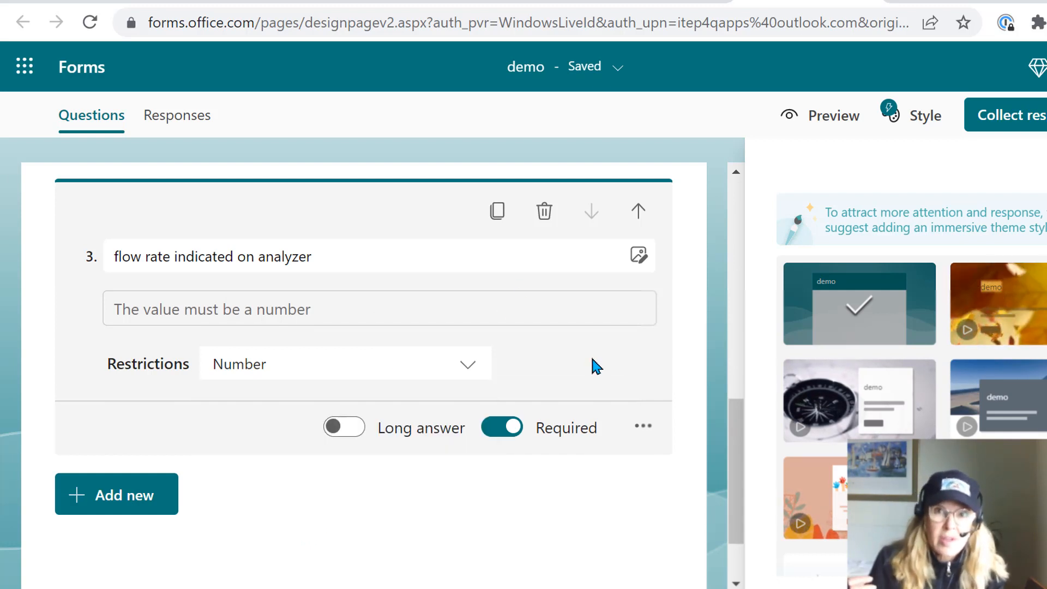
# - Add a fourth question of type text, worded "flow rate on standard", with its answer restricted to Number
pyautogui.click(171, 503)
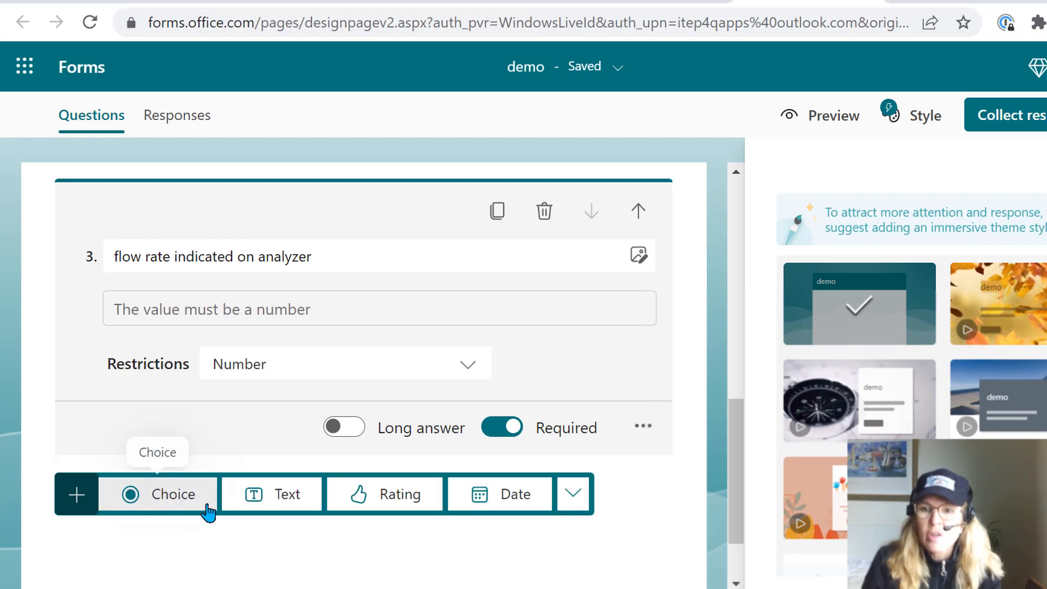
pyautogui.click(281, 500)
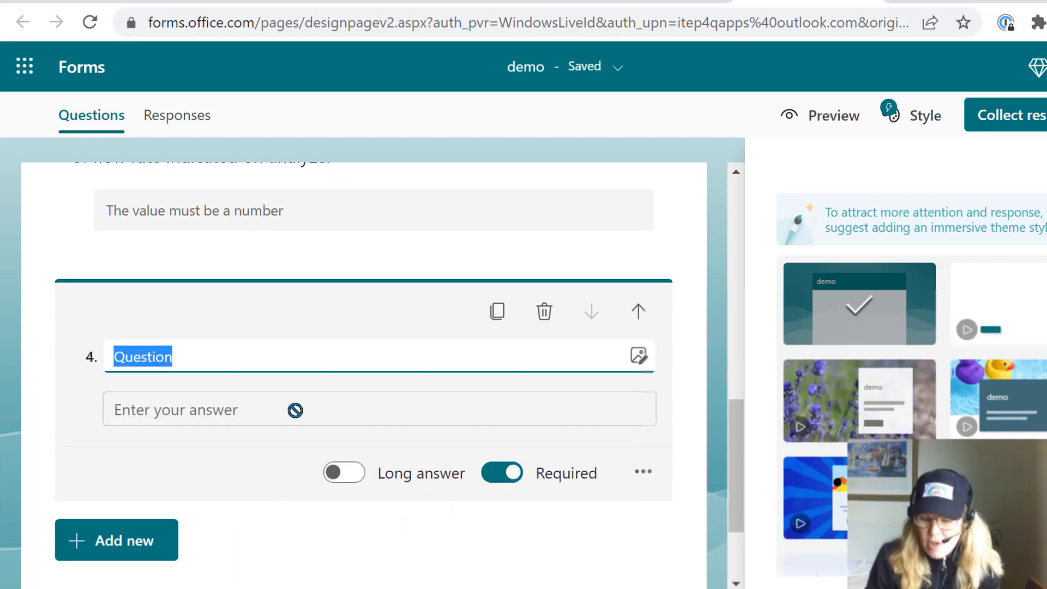
pyautogui.write('flow r')
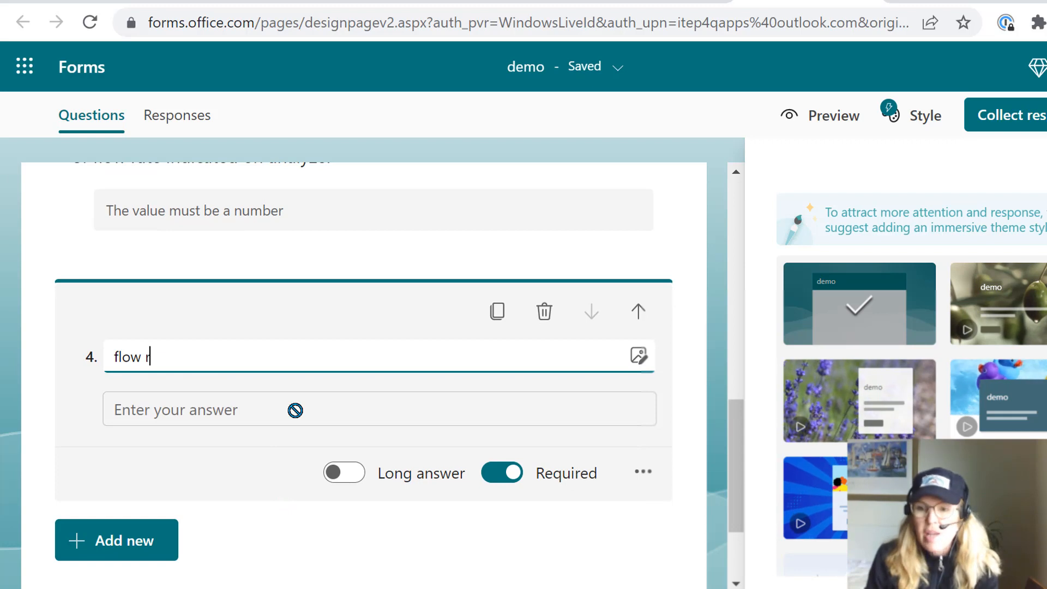
pyautogui.write('ate on standard')
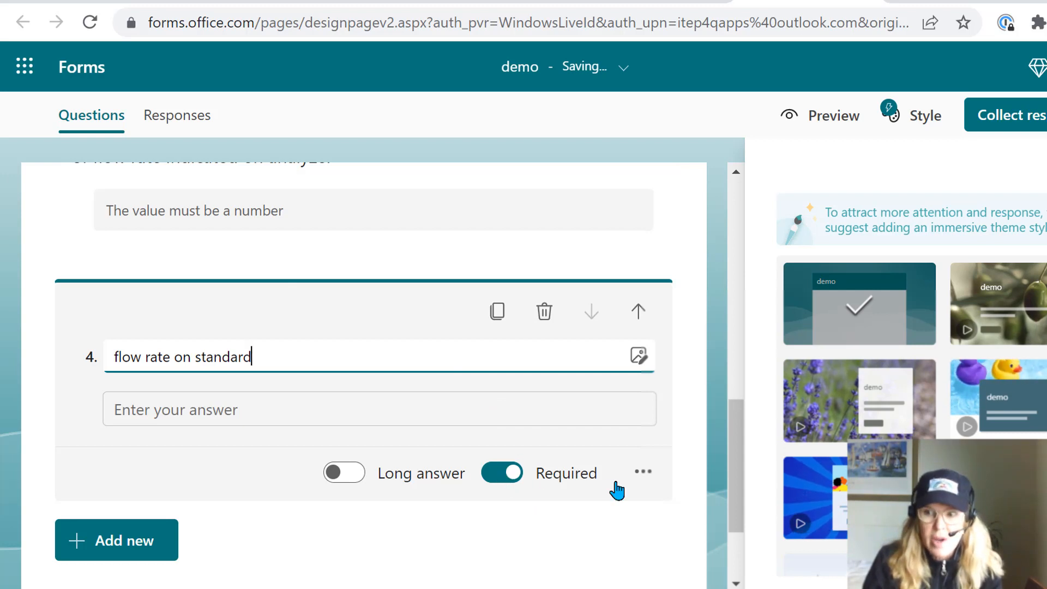
pyautogui.click(643, 472)
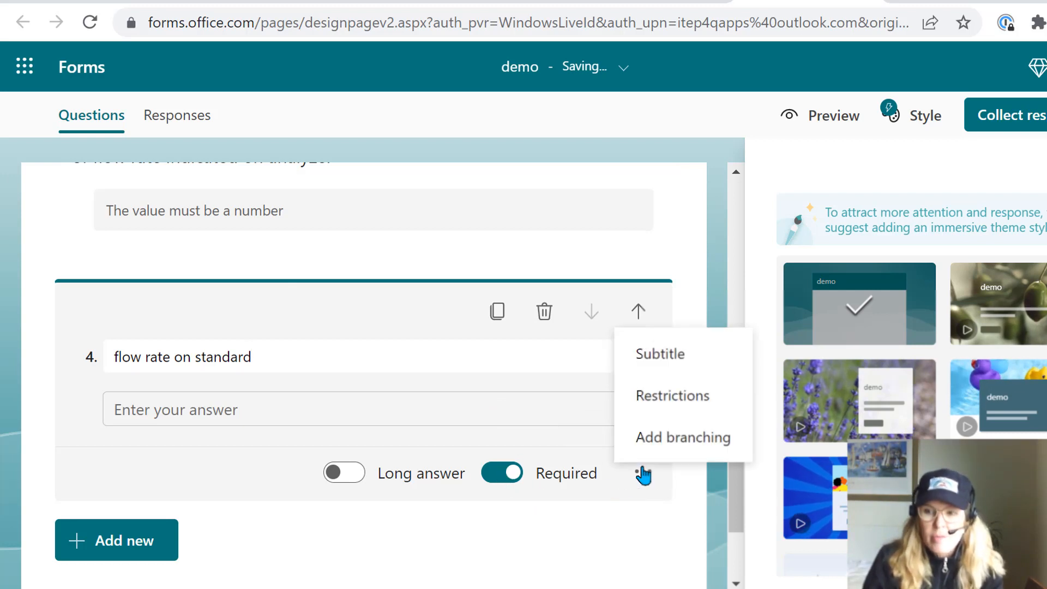
pyautogui.click(652, 398)
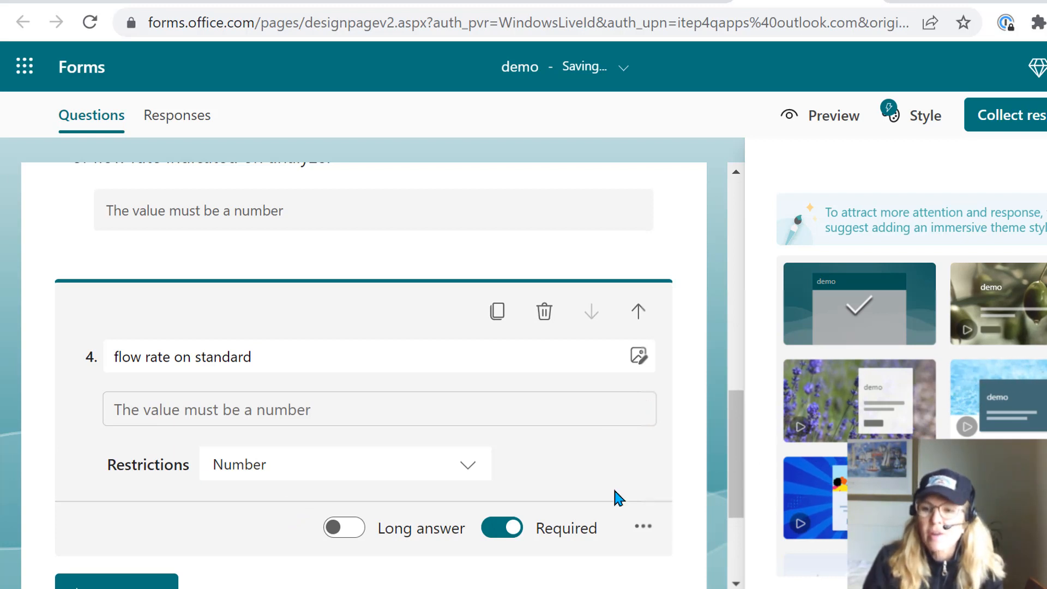
pyautogui.moveTo(715, 491)
pyautogui.mouseDown()
pyautogui.moveTo(721, 511)
pyautogui.moveTo(711, 502)
pyautogui.mouseUp()
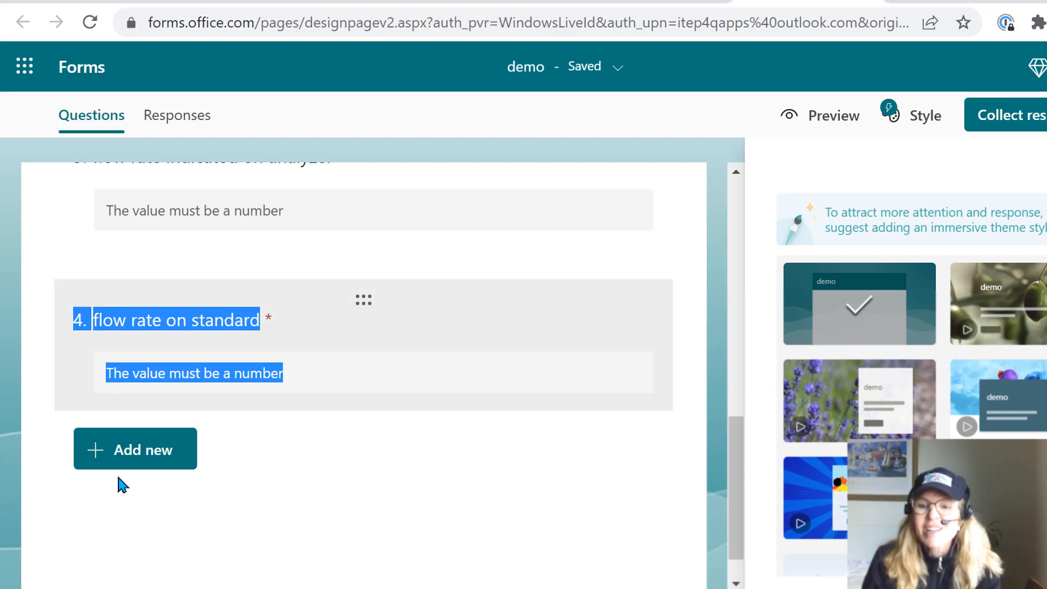
# - Add a fifth question of type date, worded "date of site visit"
pyautogui.click(126, 466)
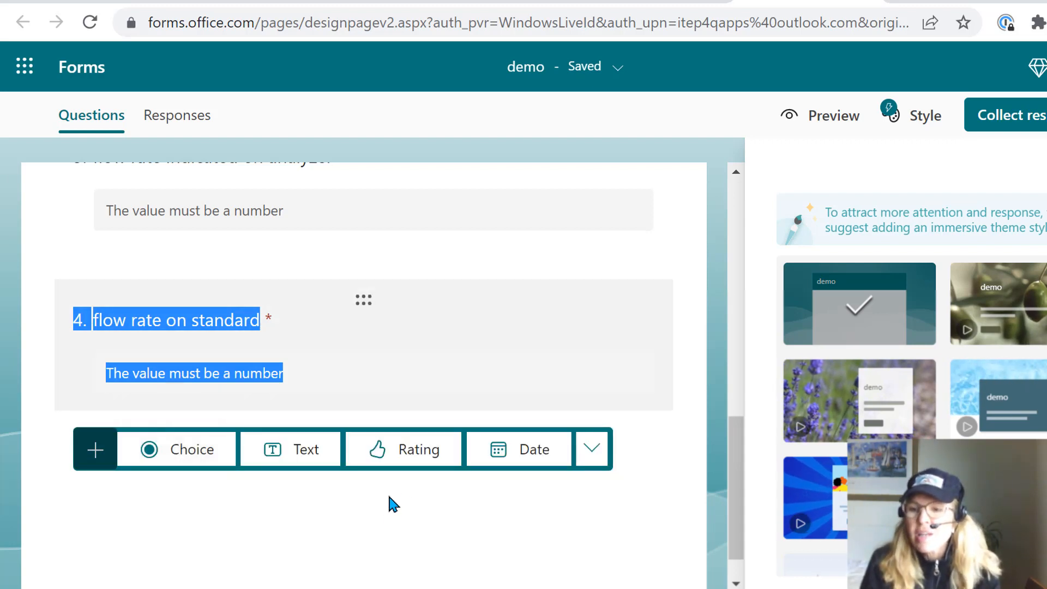
pyautogui.click(533, 449)
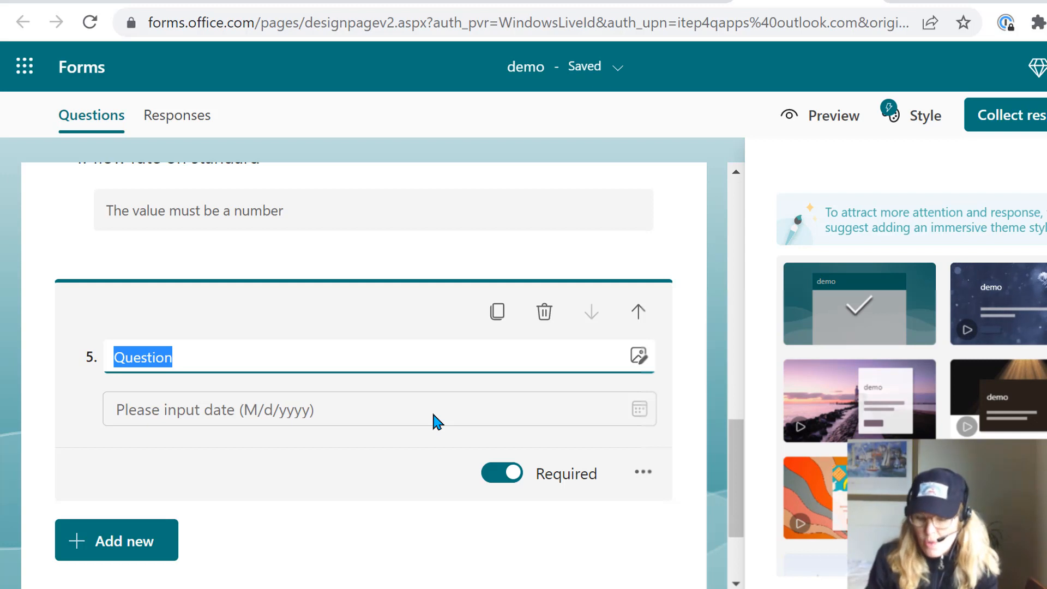
pyautogui.write('date of ')
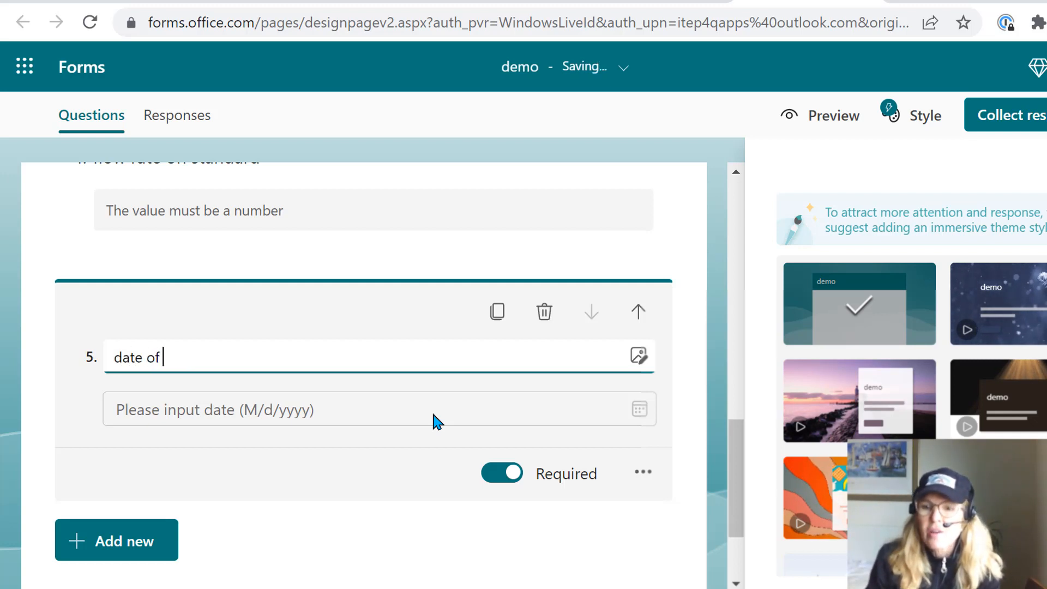
pyautogui.write('site visit')
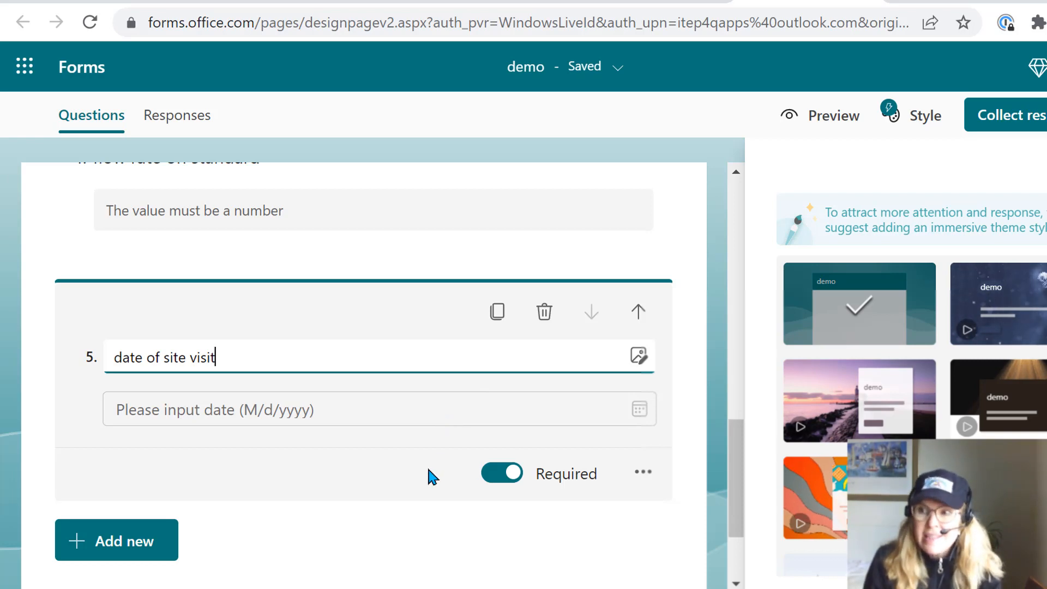
# - Apply the dark blue snowy pine branch theme to the form and look over the remaining theme styles
pyautogui.scroll(-2, 428, 469)
pyautogui.scroll(8, 428, 469)
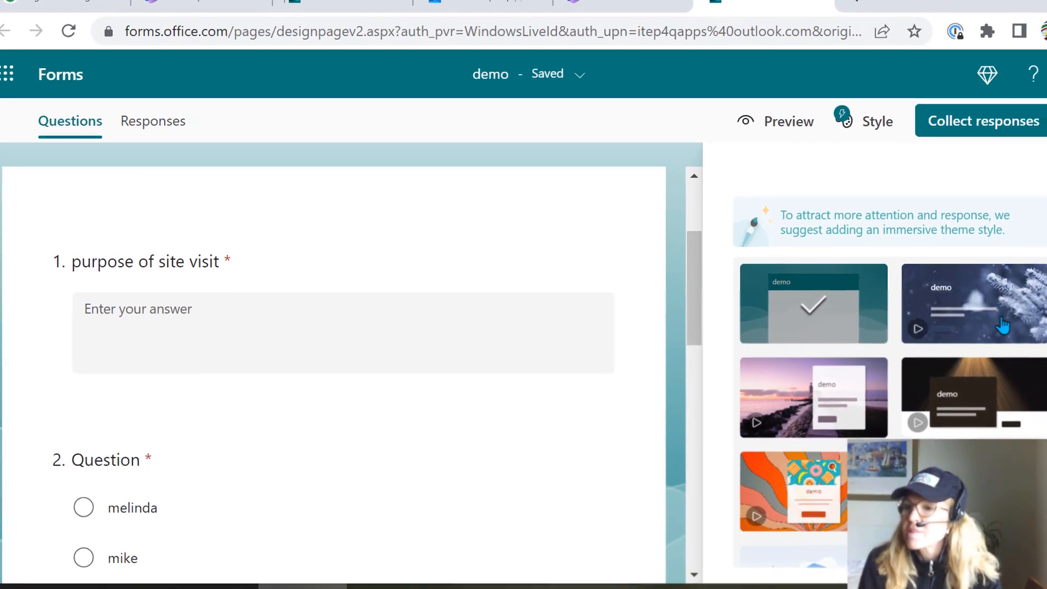
pyautogui.click(1003, 326)
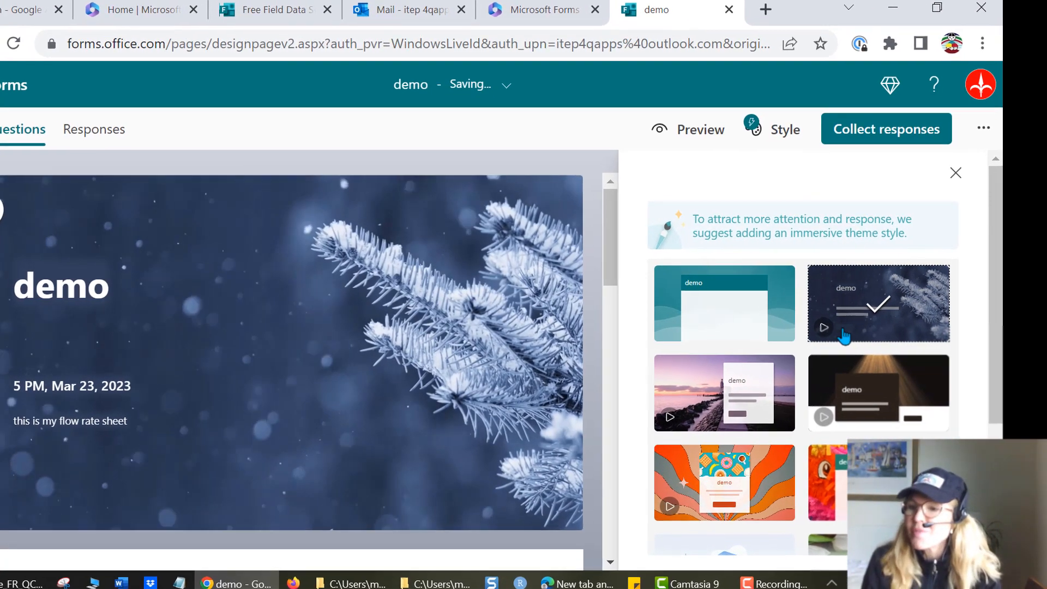
pyautogui.scroll(-5, 845, 335)
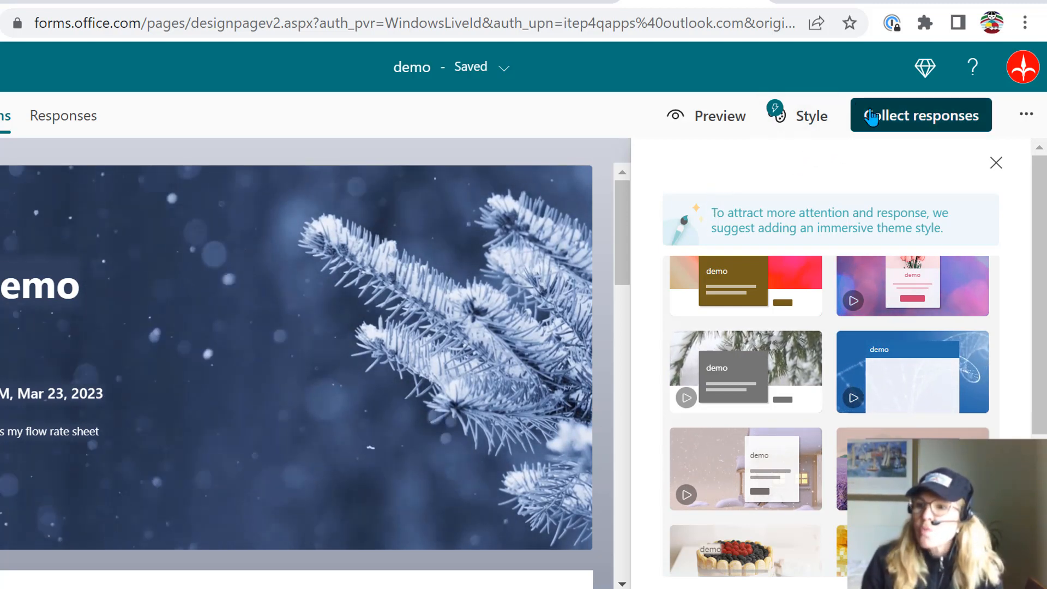
# - View the form's sharing link and QR code among the options for collecting responses, and close them
pyautogui.click(904, 123)
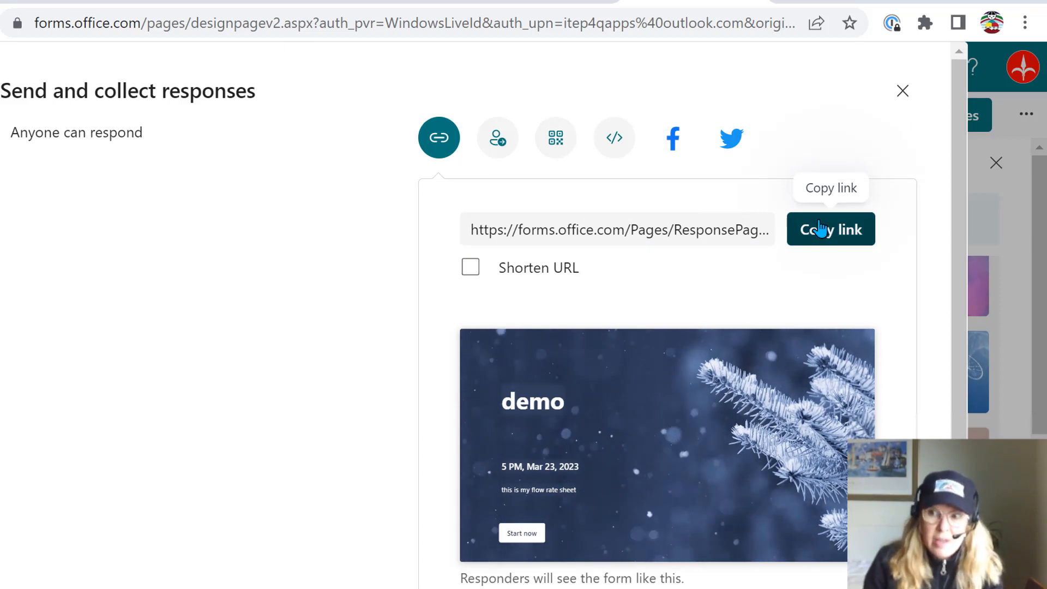
pyautogui.click(567, 145)
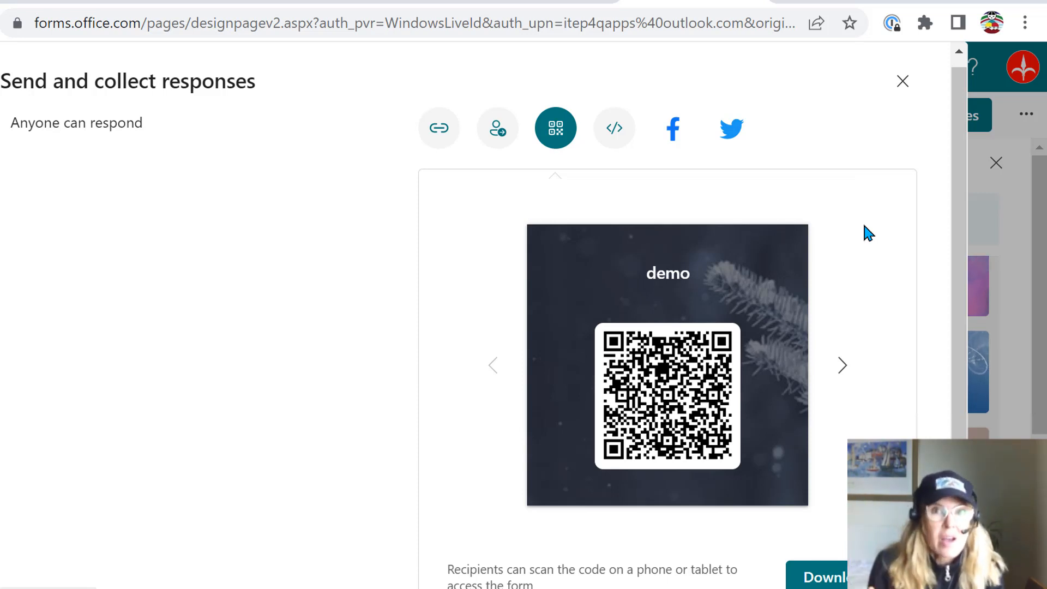
pyautogui.click(901, 97)
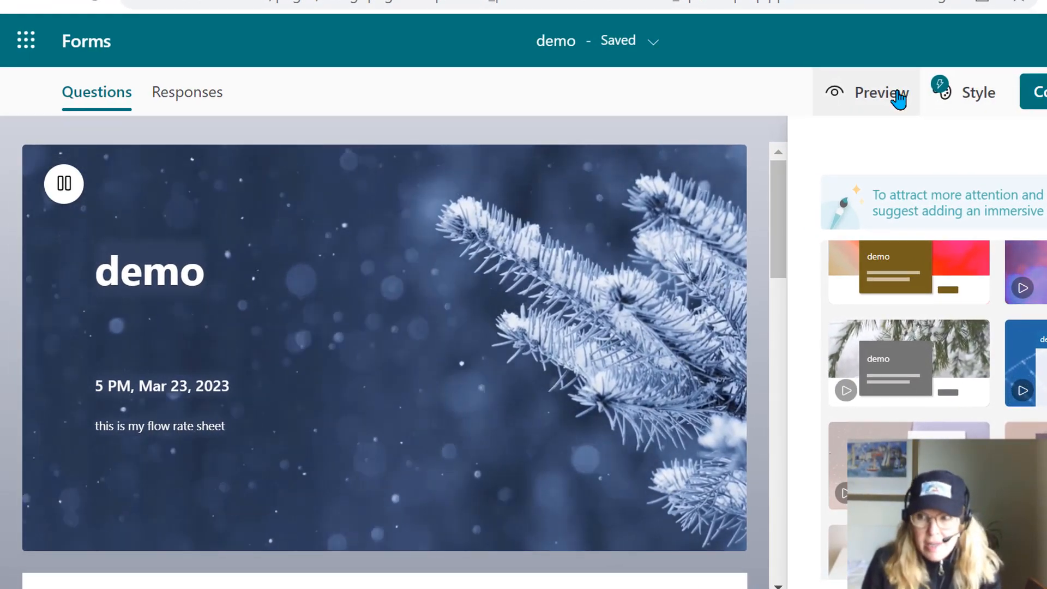
# - Preview the form as a respondent down to its last question, return to editing and view the responses overview
pyautogui.click(897, 98)
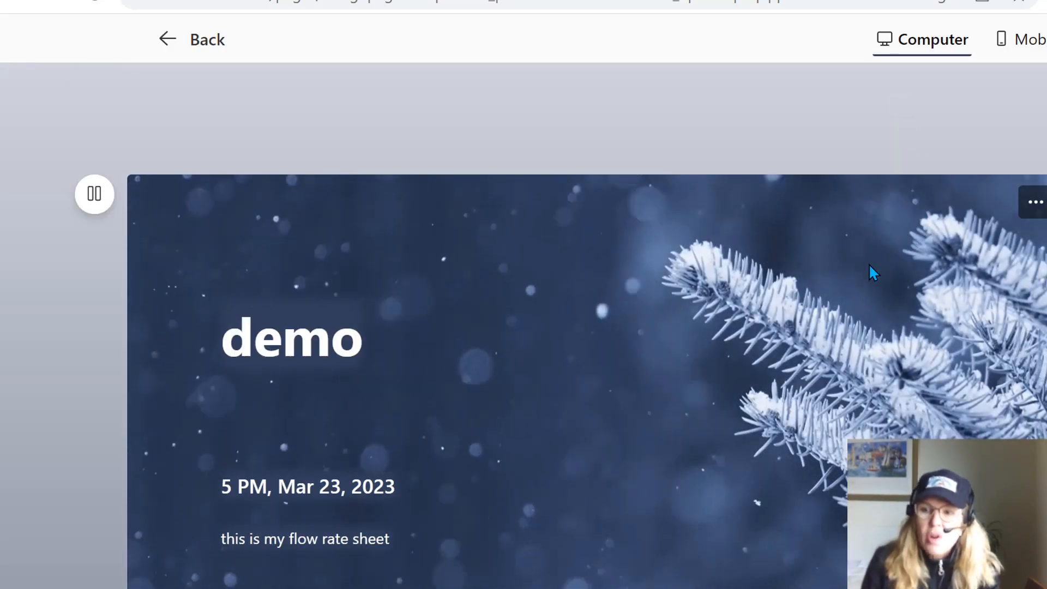
pyautogui.scroll(-5, 867, 264)
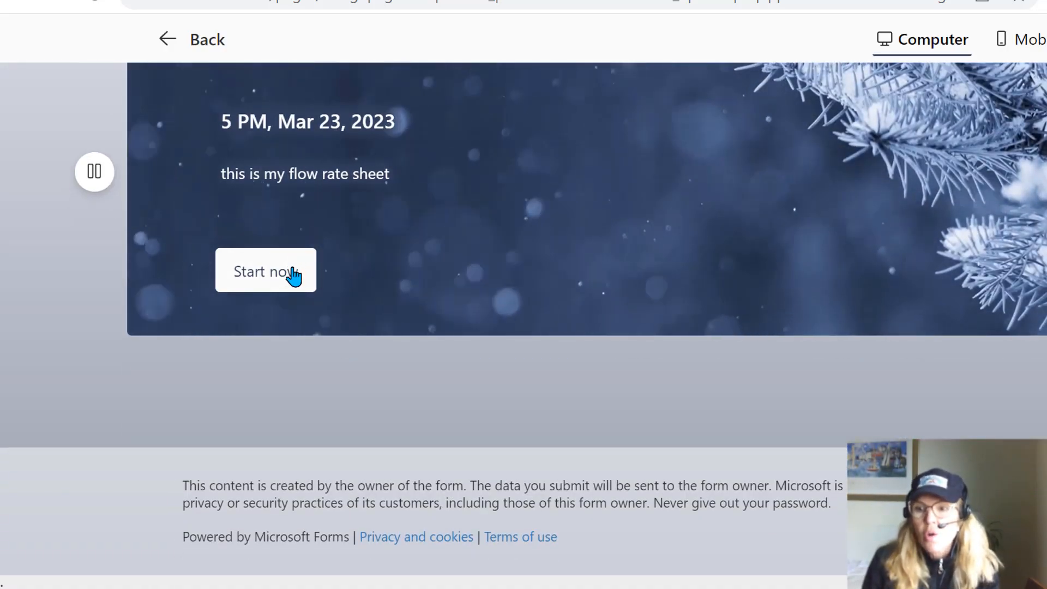
pyautogui.click(293, 275)
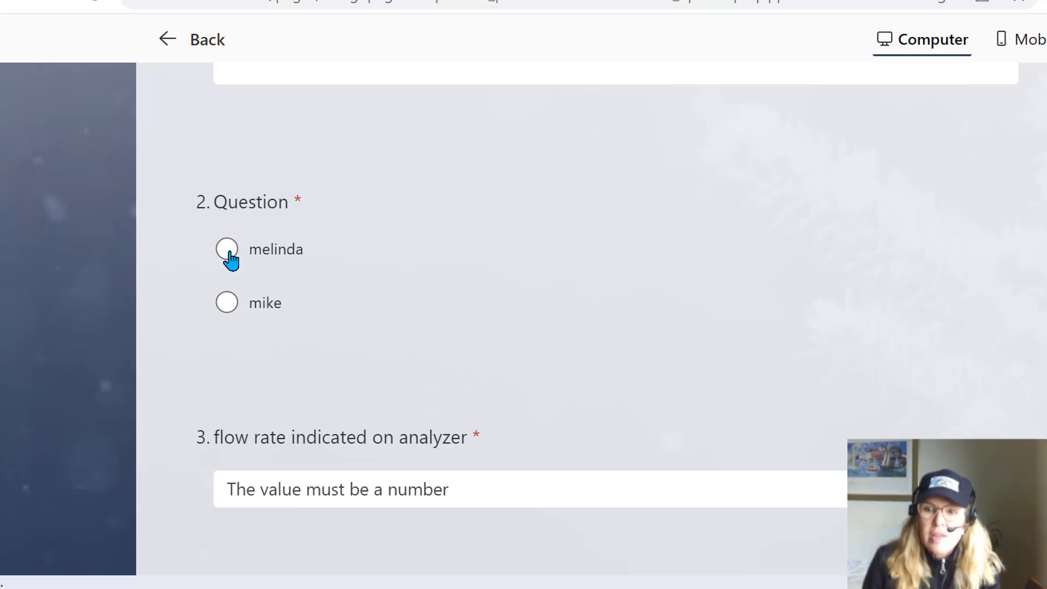
pyautogui.scroll(-8, 472, 485)
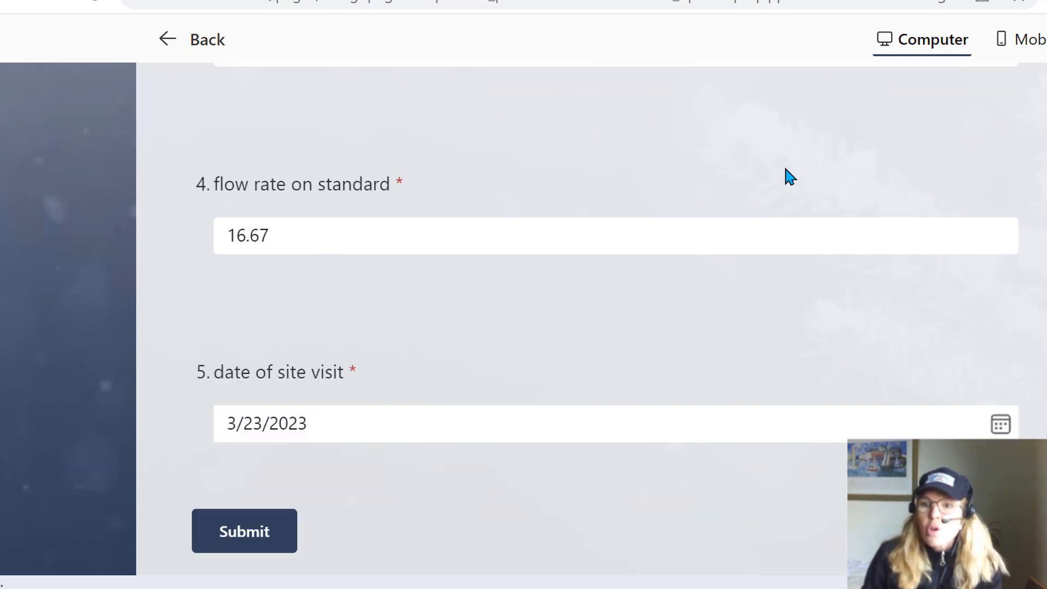
pyautogui.click(192, 42)
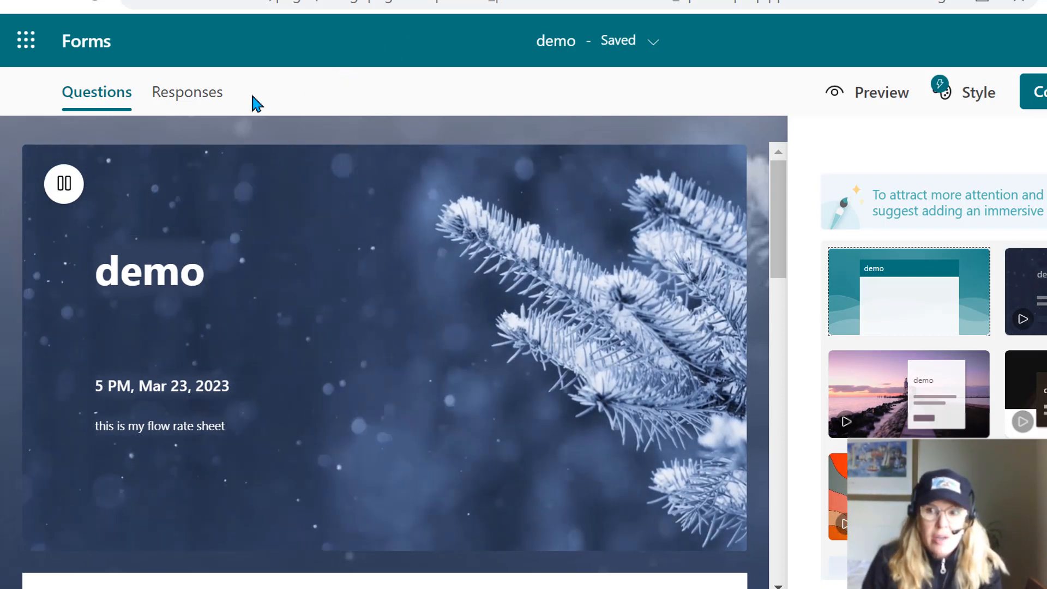
pyautogui.click(199, 104)
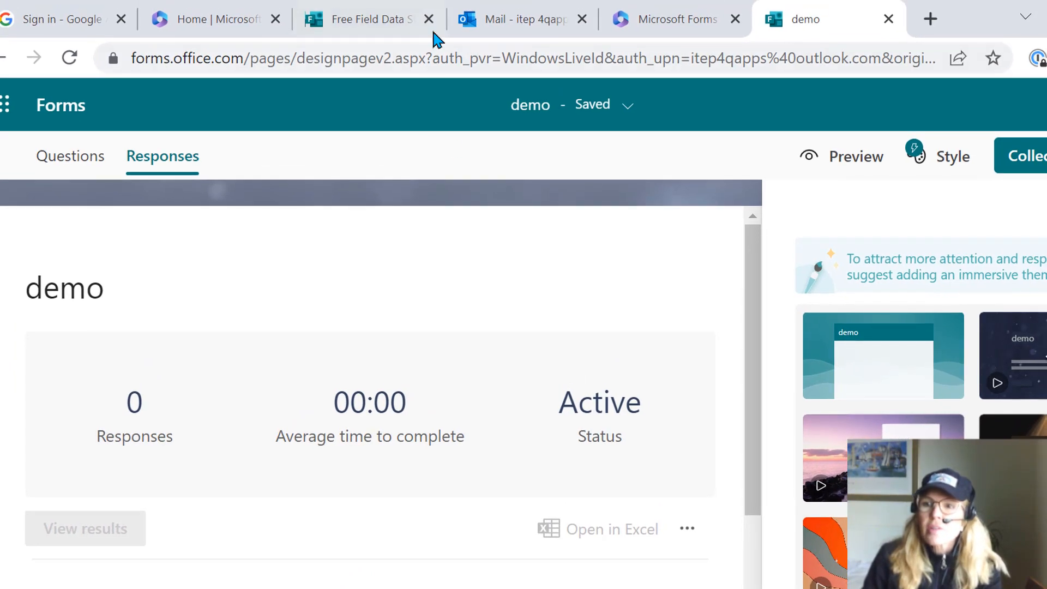
# - Switch to the "Free Field Data Sheet QC for PM" form and examine its description and questions down to the leak check
pyautogui.click(390, 11)
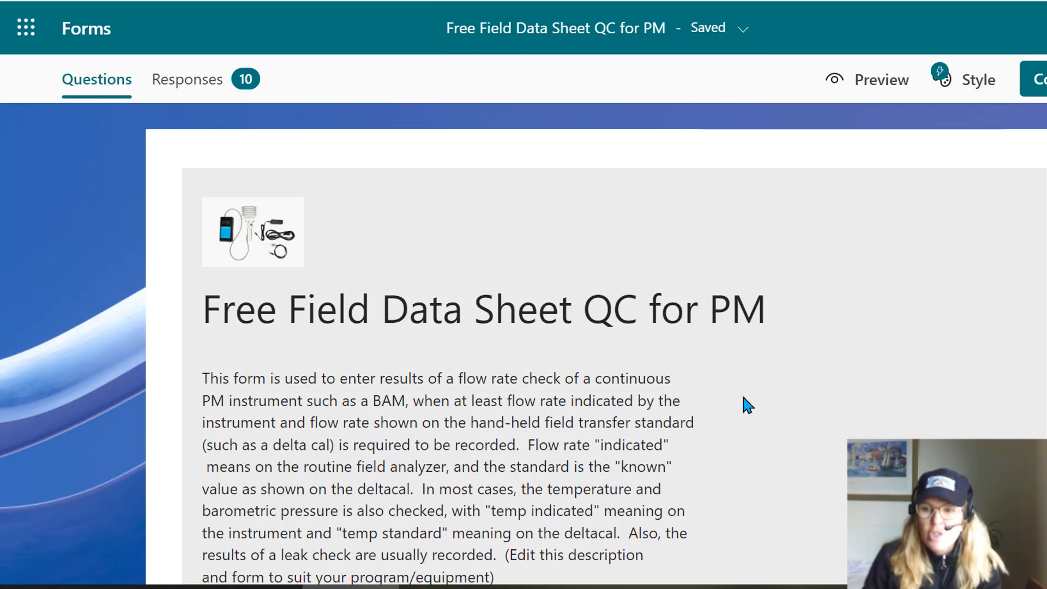
pyautogui.scroll(-5, 743, 404)
pyautogui.scroll(5, 746, 362)
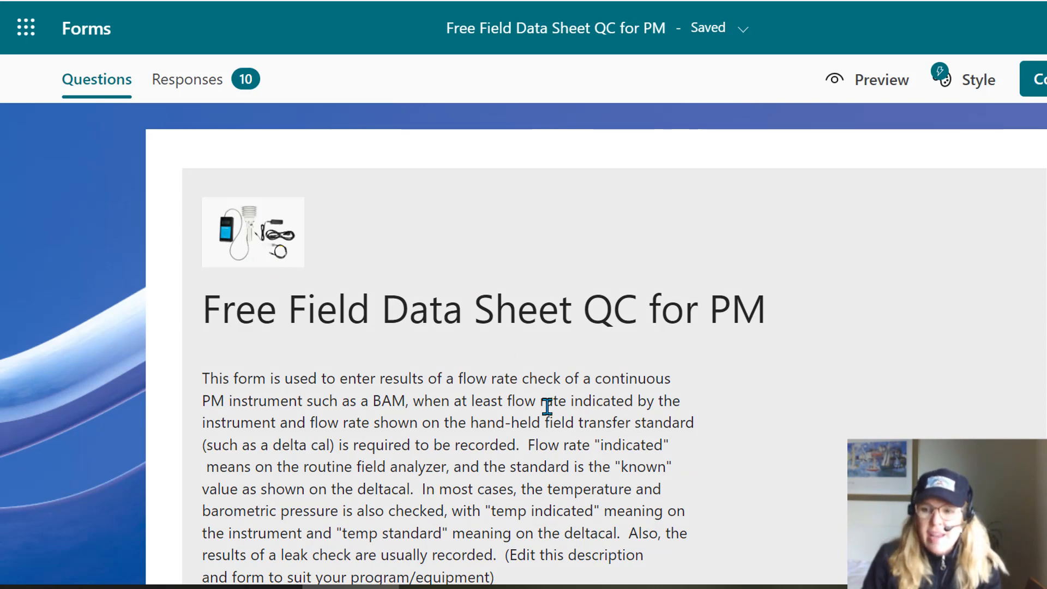
pyautogui.scroll(-5, 600, 382)
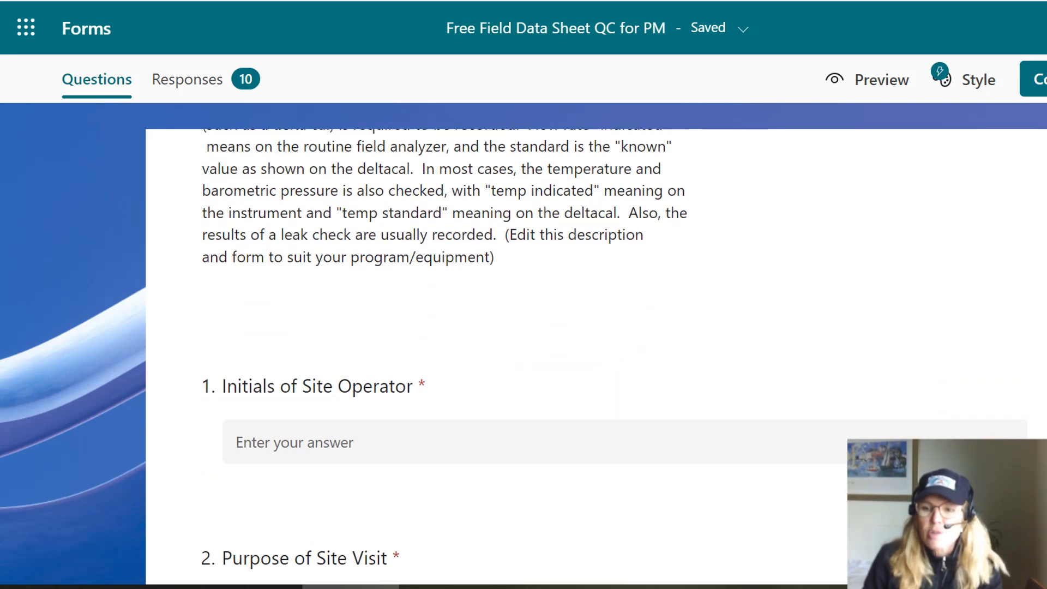
pyautogui.scroll(-15, 600, 355)
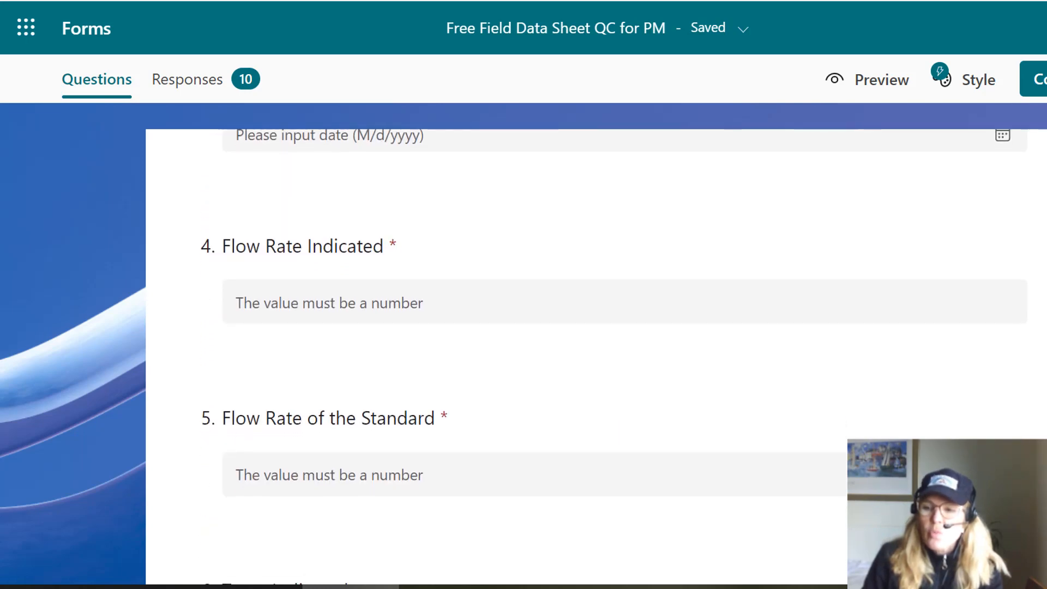
pyautogui.scroll(-8, 600, 354)
pyautogui.scroll(20, 600, 354)
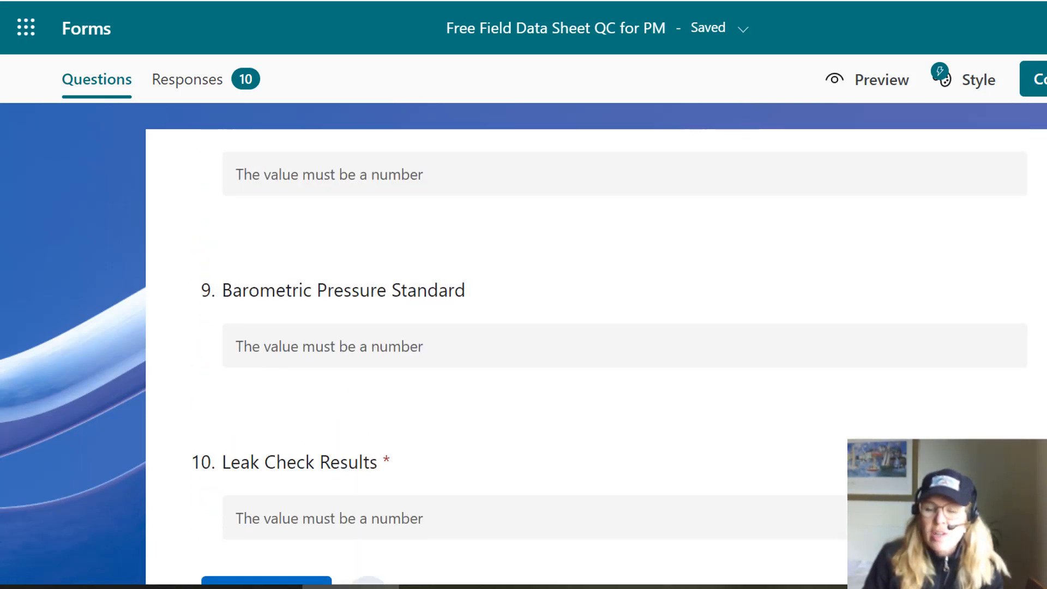
# - Show the form's responses and export them to an Excel workbook saved as "Free Field Data Sheet QC for PM(1-10).xlsx"
pyautogui.scroll(5, 600, 355)
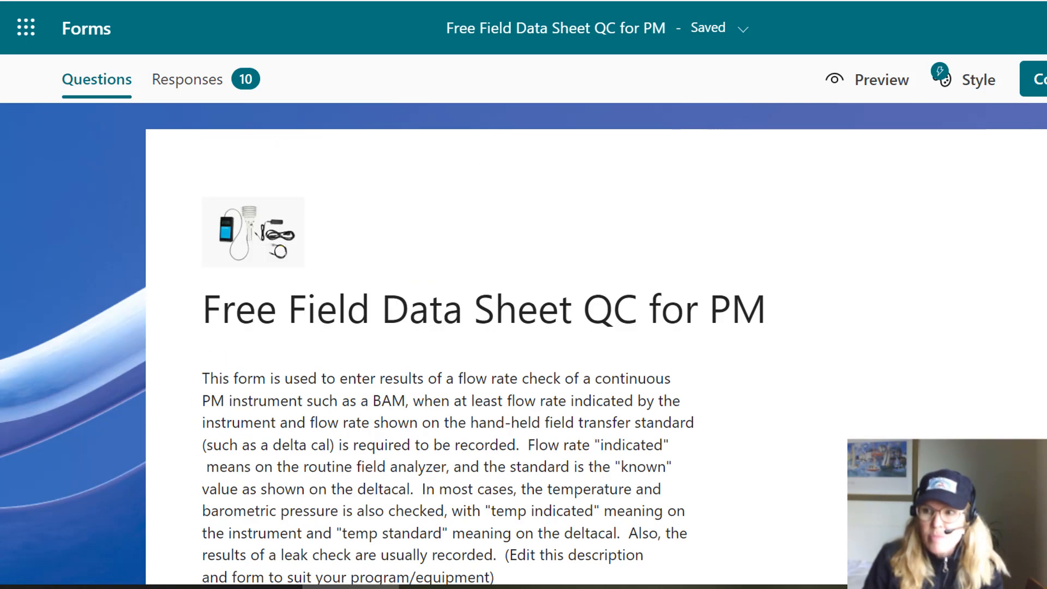
pyautogui.click(201, 90)
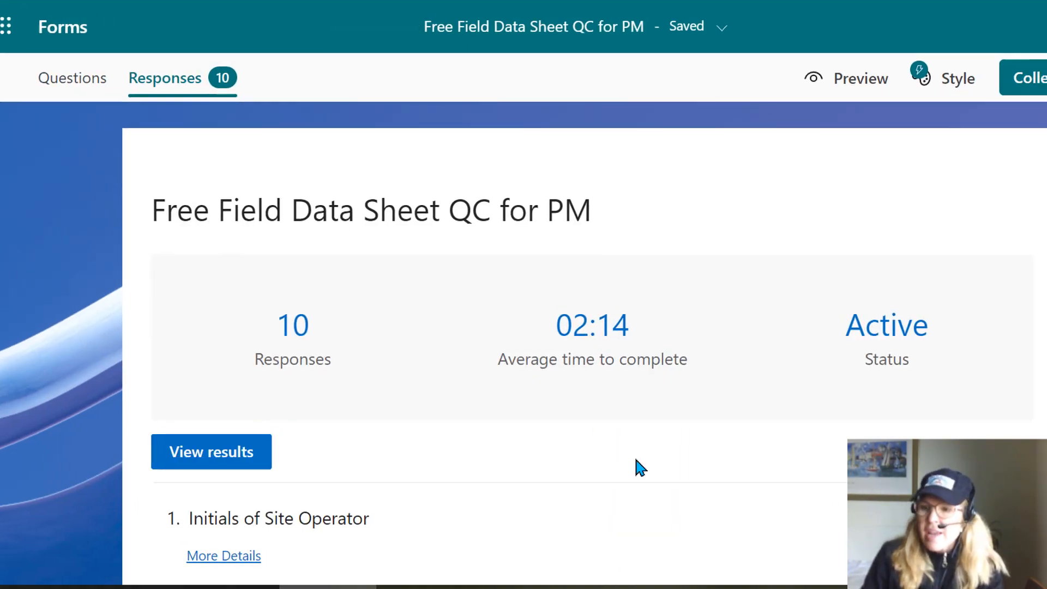
pyautogui.click(774, 462)
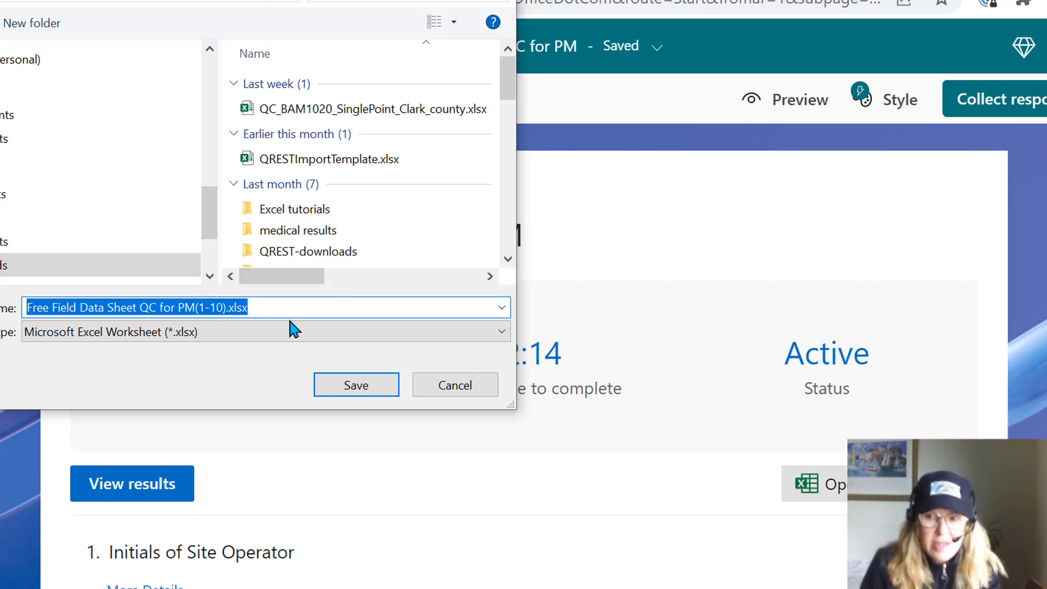
pyautogui.click(359, 385)
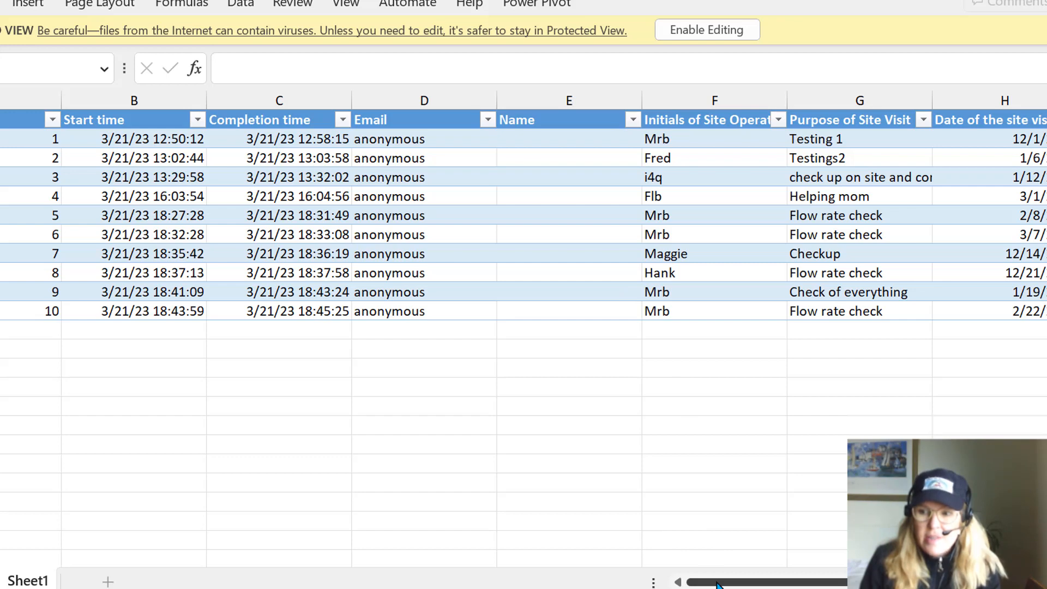
# - Examine the exported response columns in Excel through the leak check results, and compare them with the "Flow Rate and Leak Test Results" chart workbook
pyautogui.moveTo(714, 582); pyautogui.dragTo(856, 580)
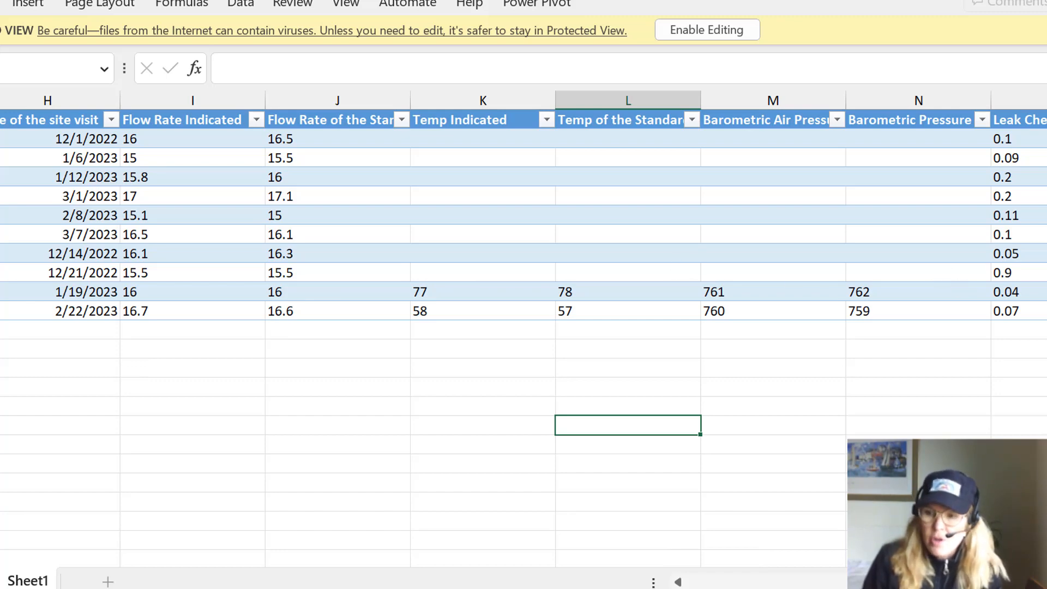
pyautogui.hscroll(-6, 523, 327)
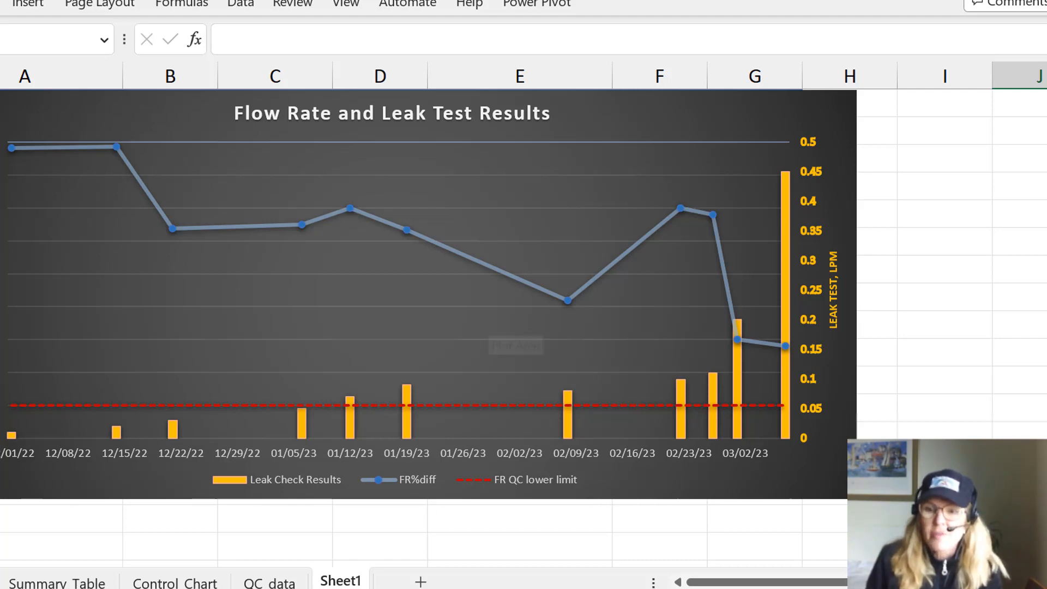
pyautogui.hotkey('alt', 'Tab')
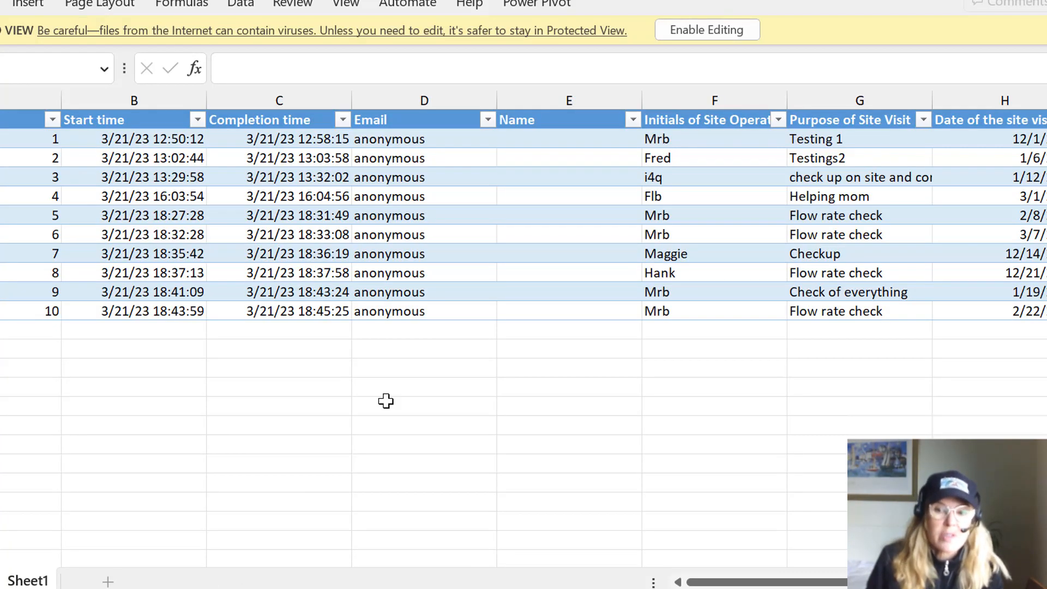
pyautogui.hotkey('alt', 'Tab')
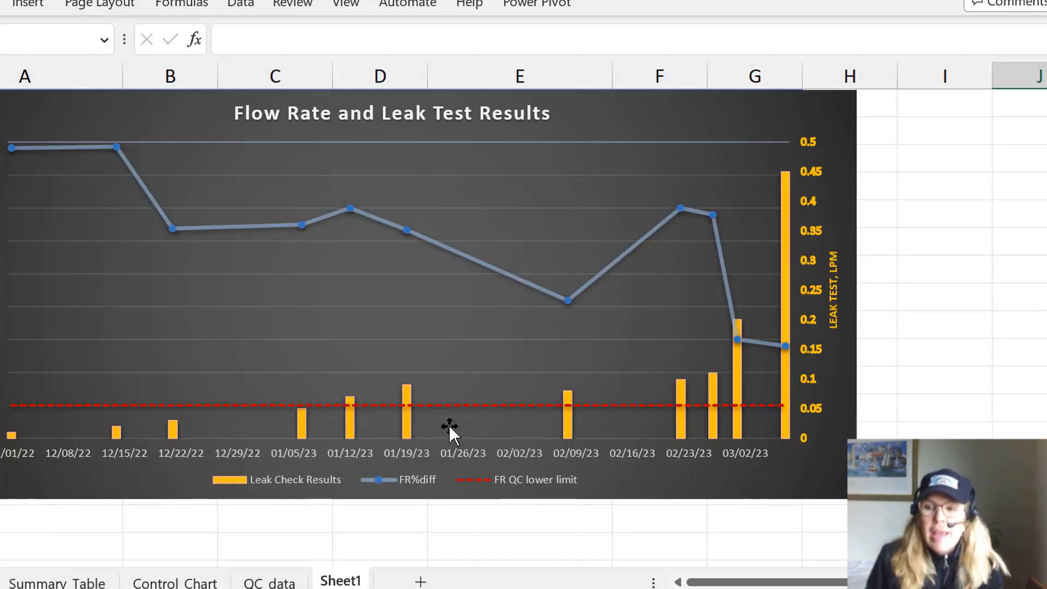